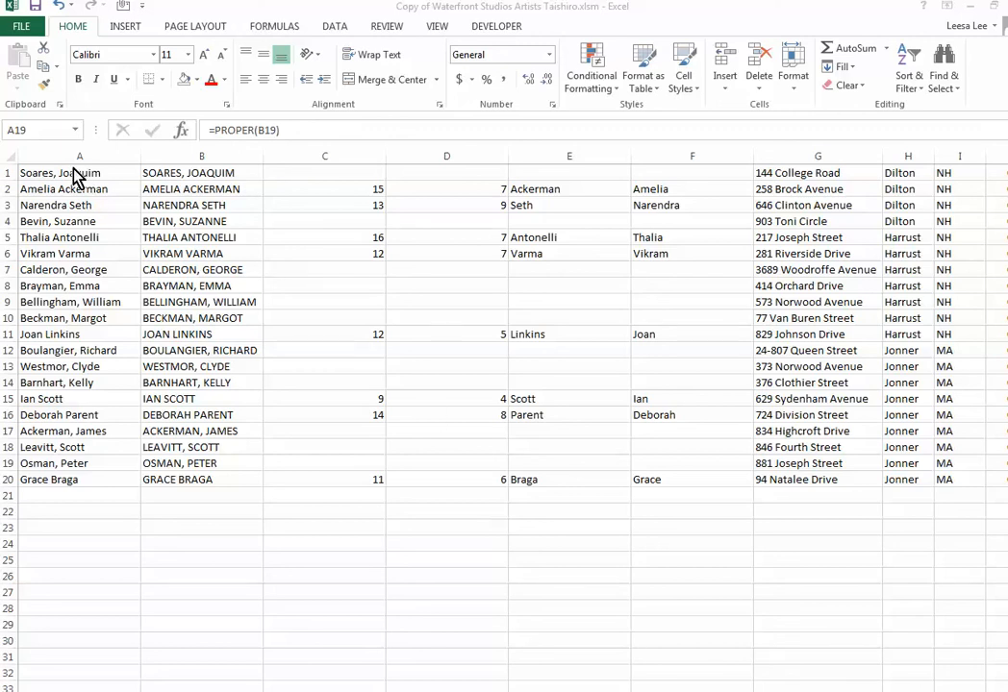
{"action": "key", "text": "F2"}
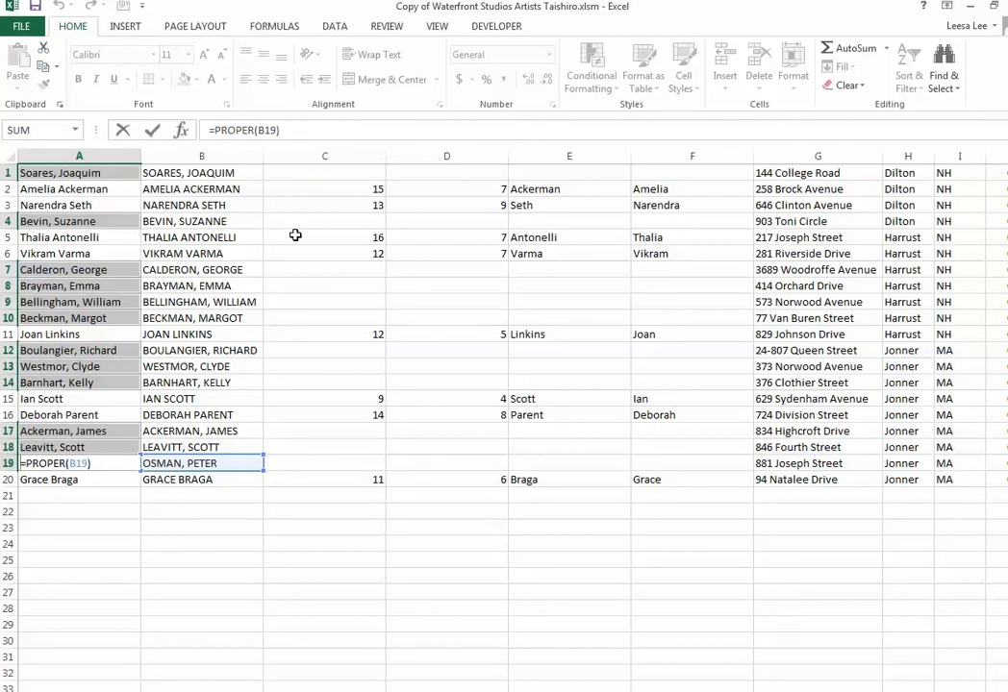
{"action": "key", "text": "ctrl+Return"}
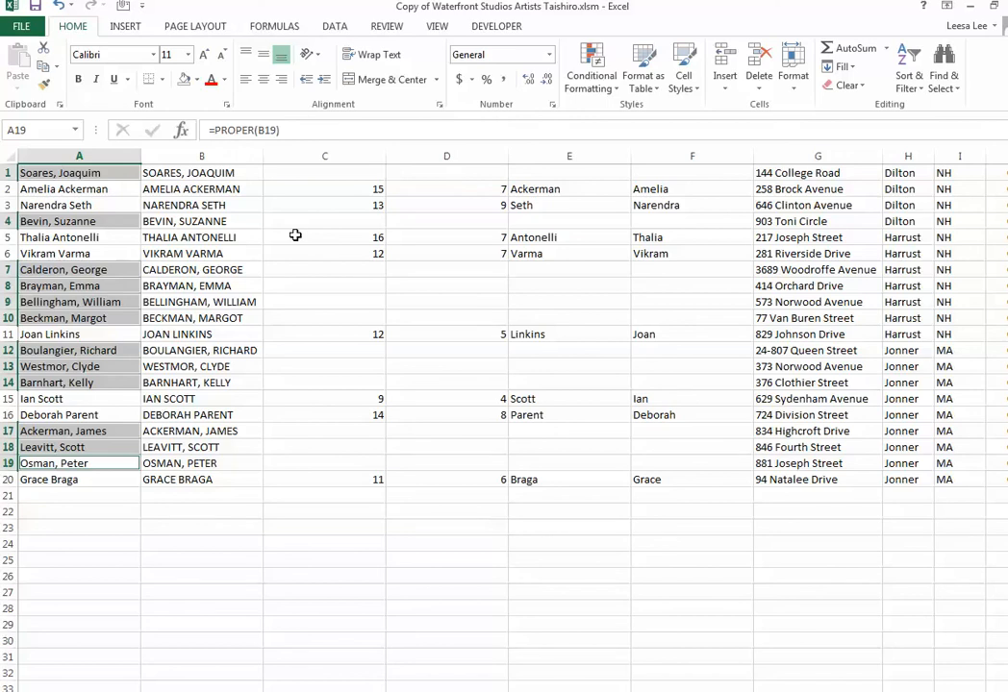
Make A1 the active cell and turn on relative references for macro recording
{"action": "left_click", "coordinate": [67, 173]}
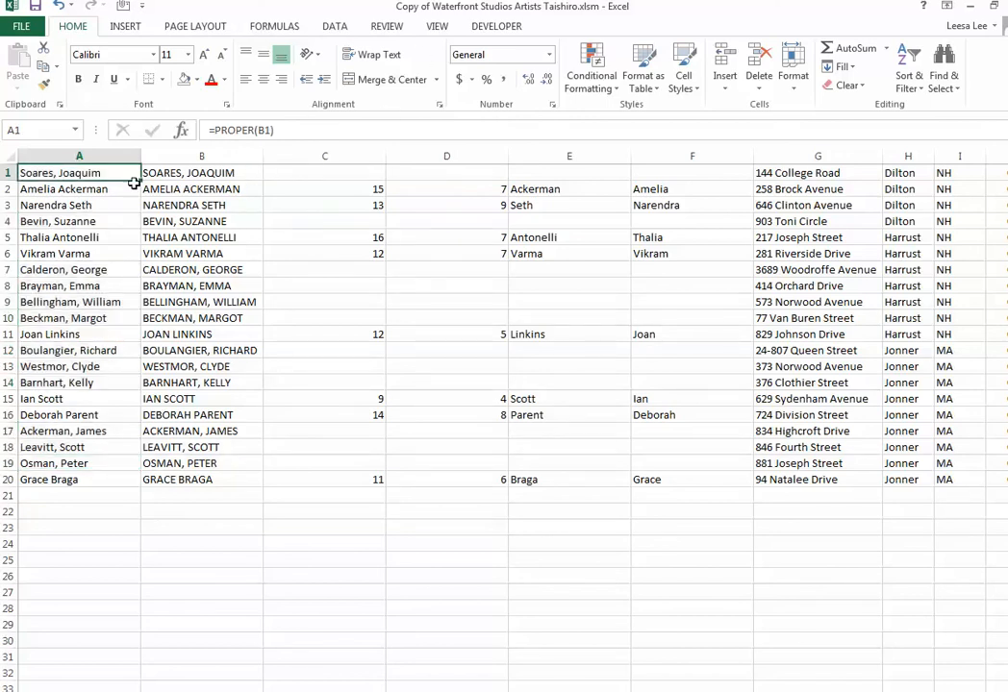
{"action": "left_click", "coordinate": [502, 32]}
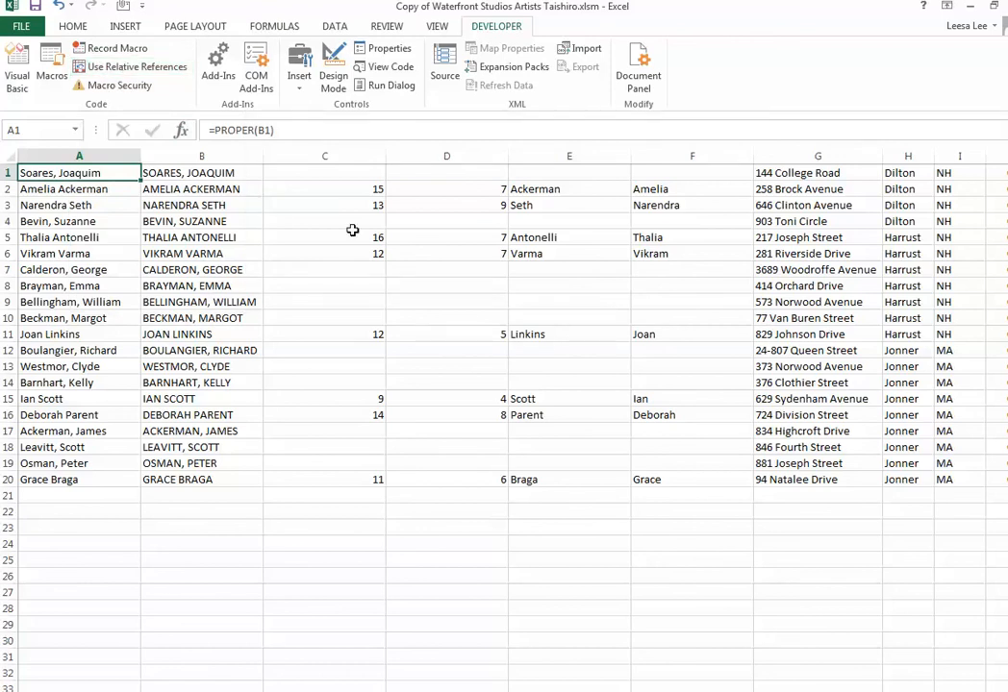
{"action": "left_click", "coordinate": [125, 67]}
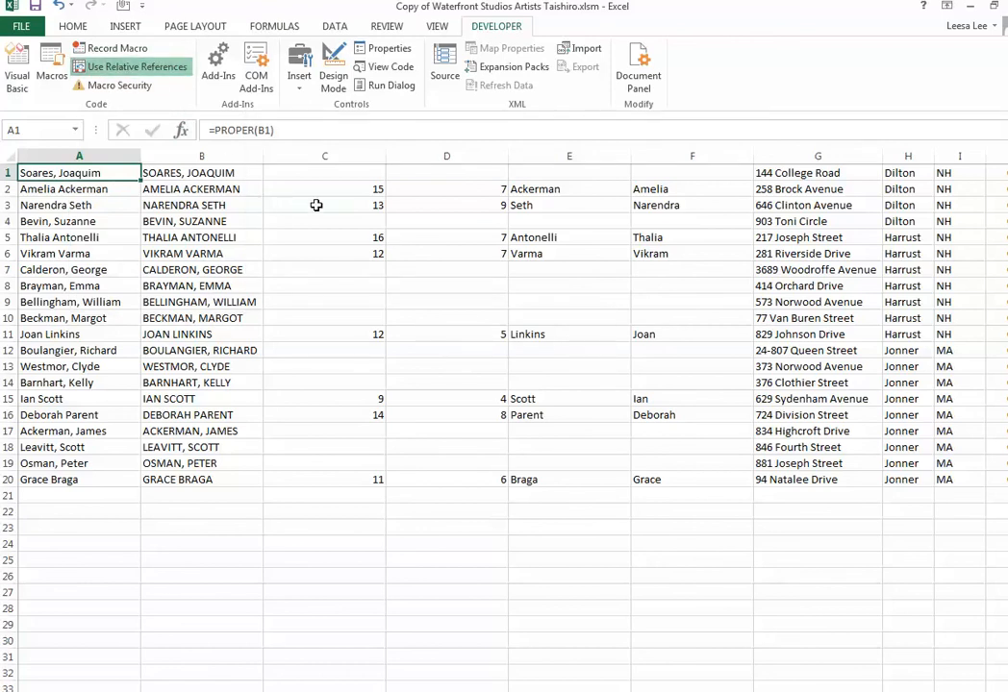
{"action": "left_click", "coordinate": [108, 68]}
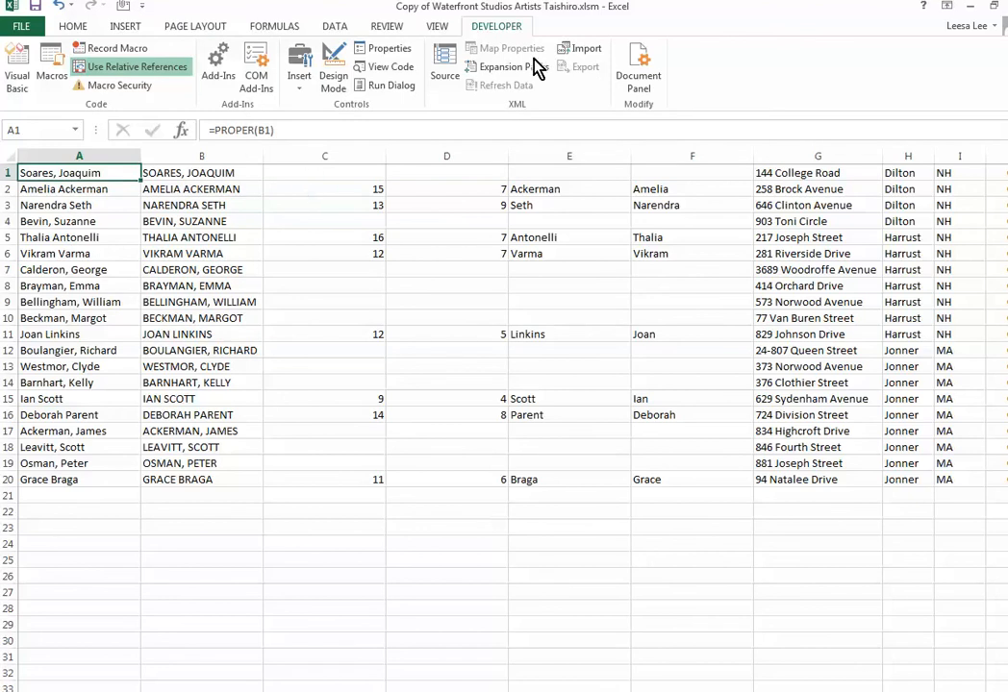
Start recording macro LastName with shortcut letter l and description "Macro splits names for entries with last name appearing first."
{"action": "left_click", "coordinate": [101, 50]}
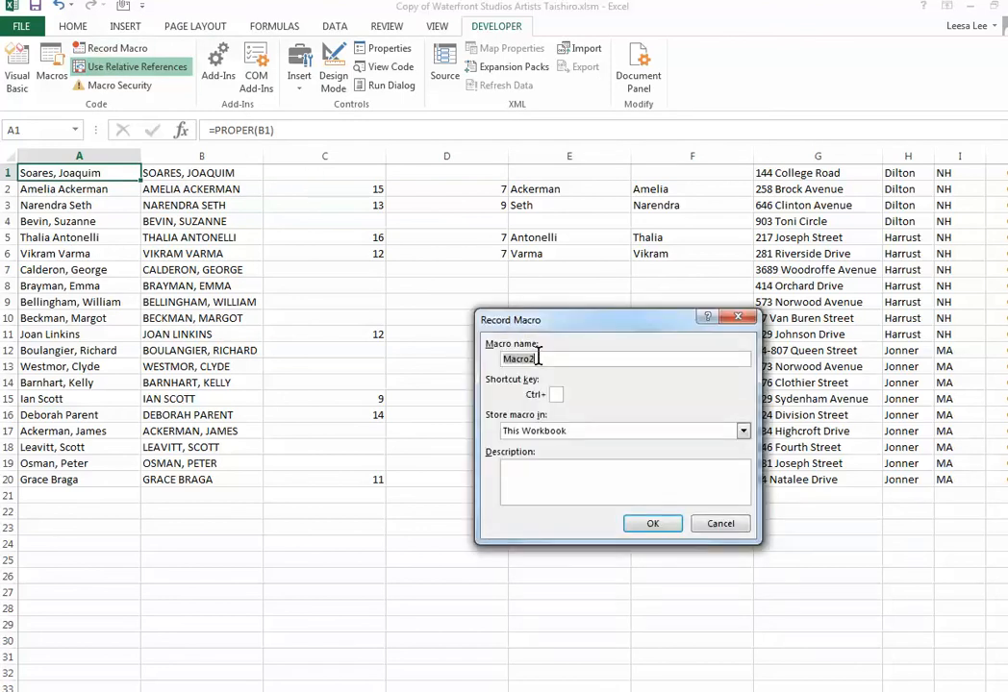
{"action": "type", "text": "LastName"}
{"action": "key", "text": "Tab"}
{"action": "type", "text": "l"}
{"action": "key", "text": "Tab"}
{"action": "key", "text": "Tab"}
{"action": "type", "text": "Macro splits nam"}
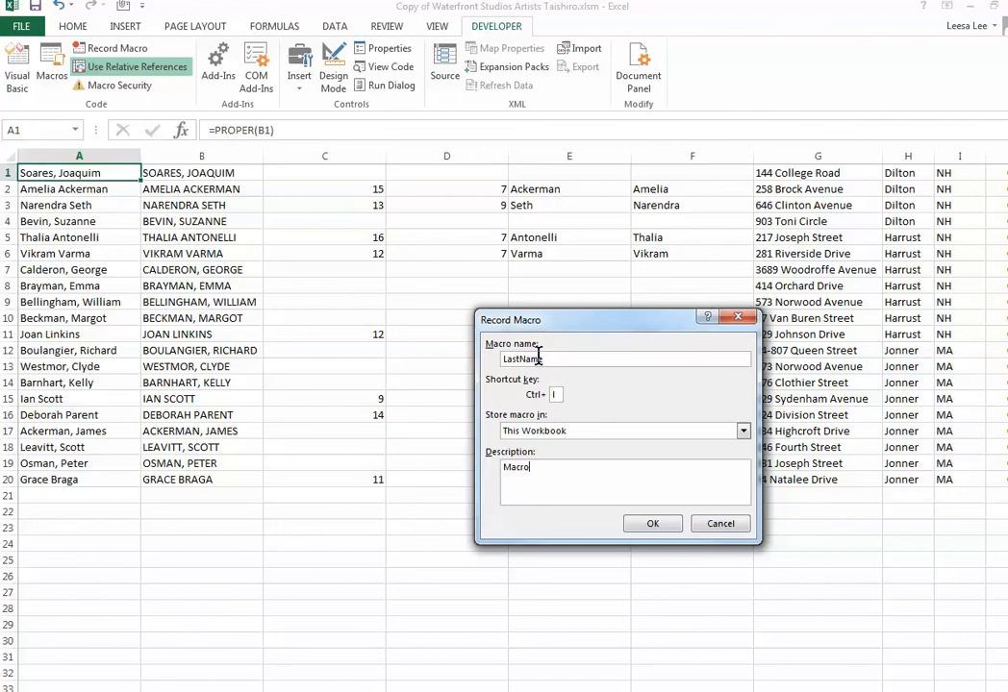
{"action": "type", "text": "es for entries wit"}
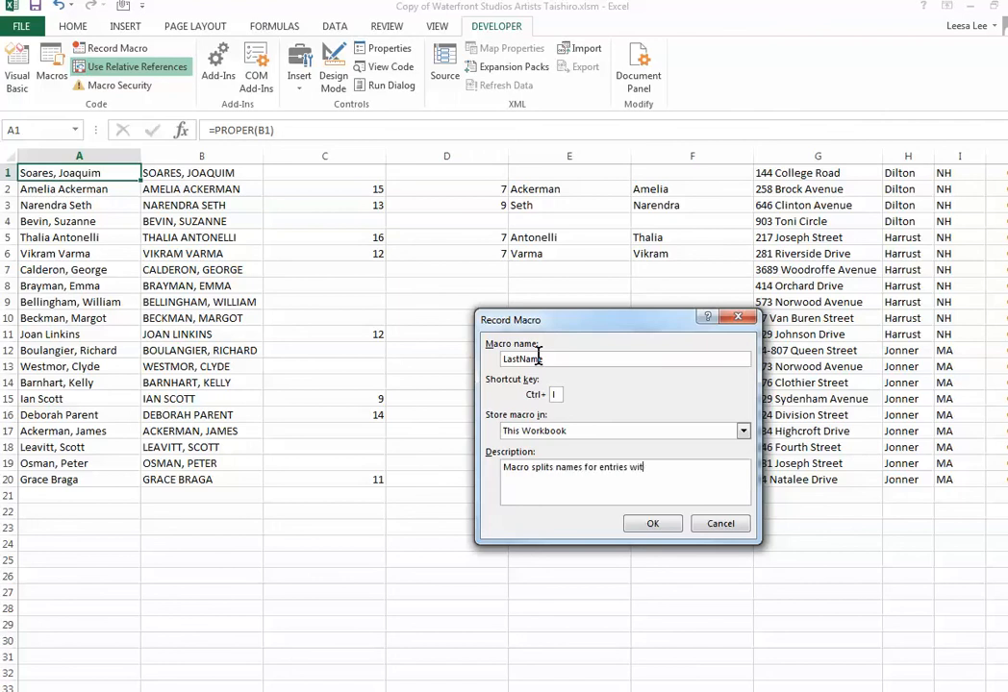
{"action": "type", "text": "h last name appearing first."}
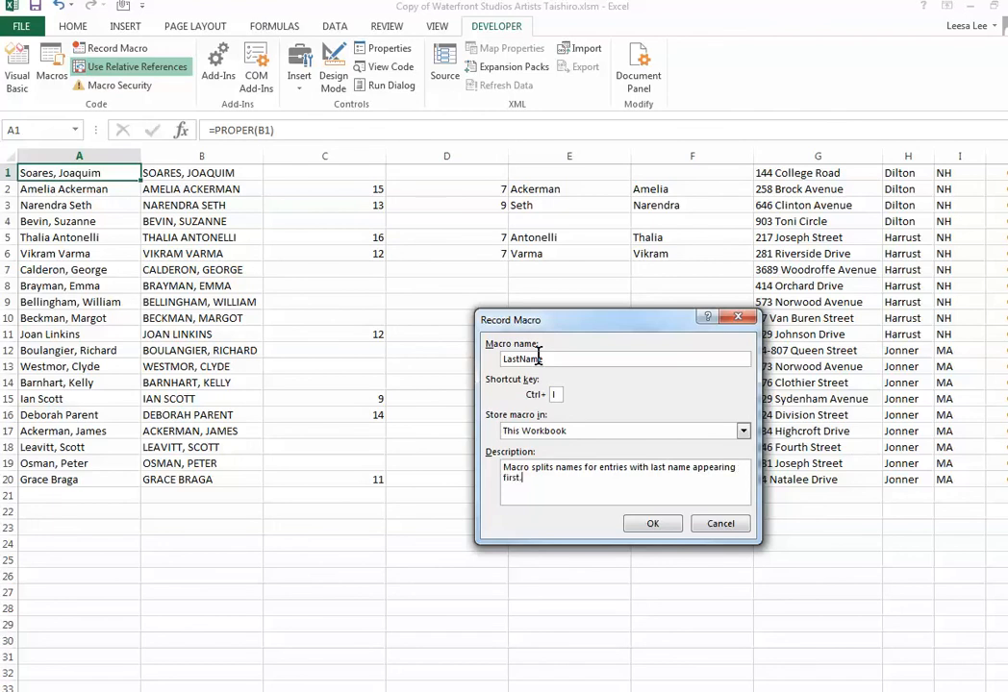
{"action": "left_click", "coordinate": [648, 522]}
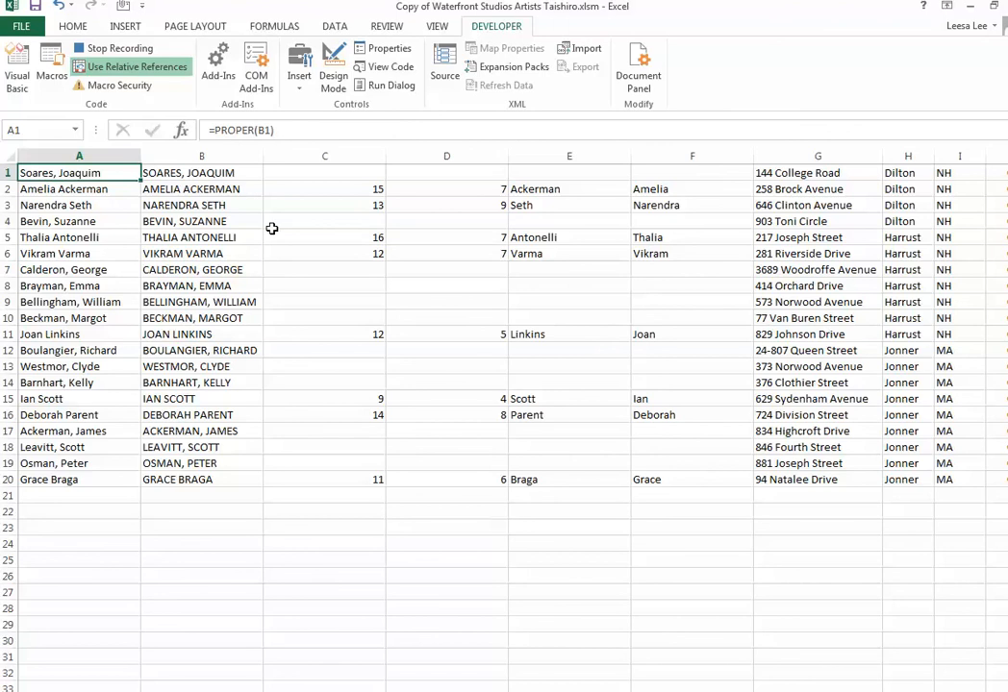
Enter the formula =LEN(A1) in cell C1 to count the characters of the full name
{"action": "left_click", "coordinate": [306, 173]}
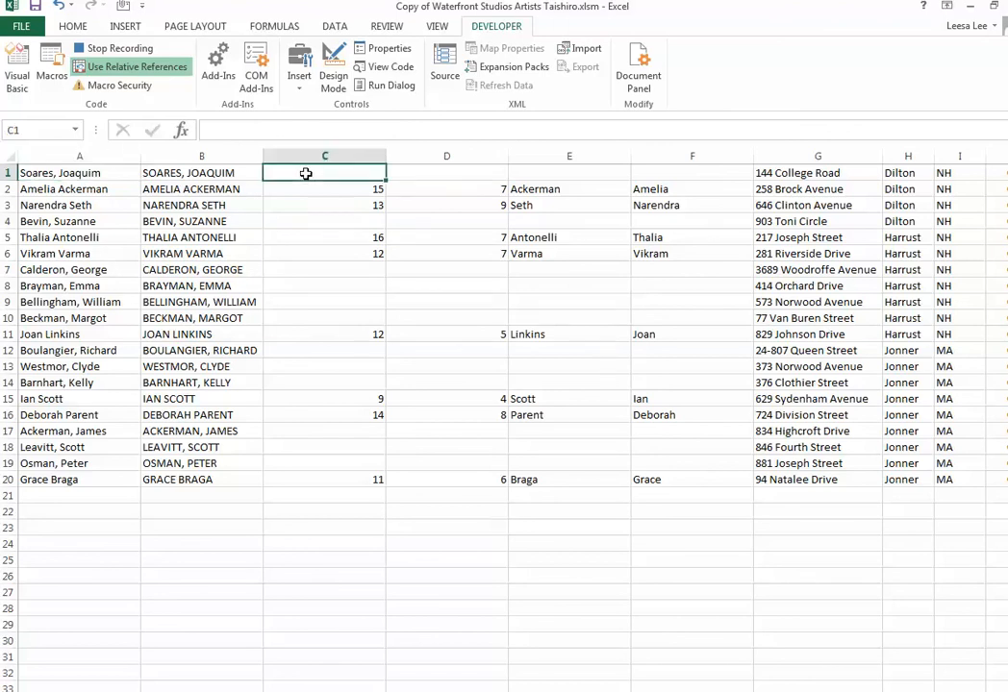
{"action": "type", "text": "=len("}
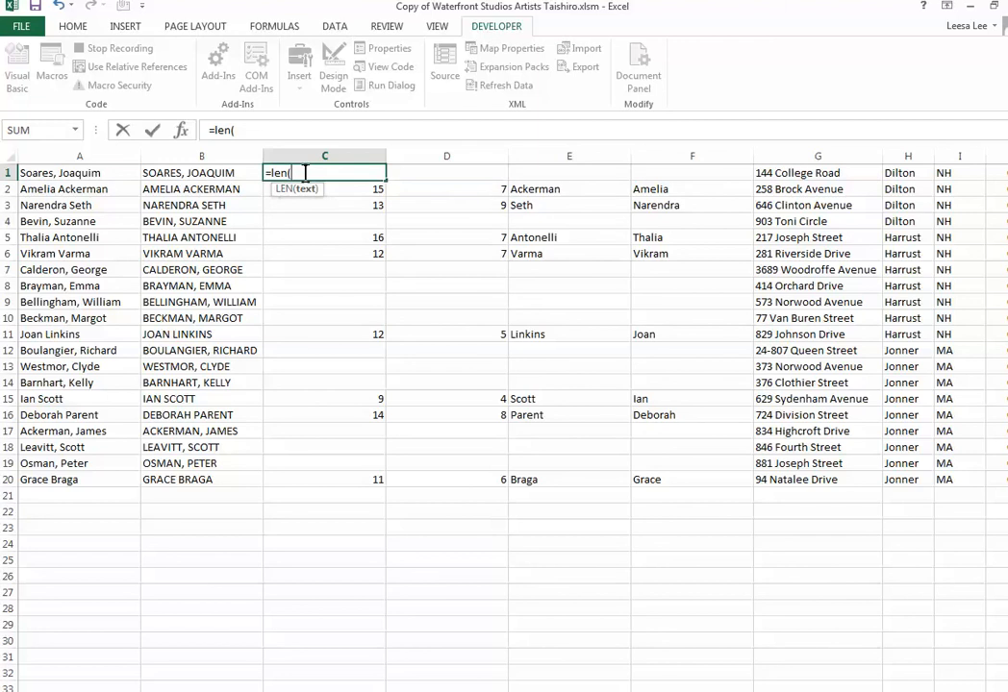
{"action": "type", "text": "a1"}
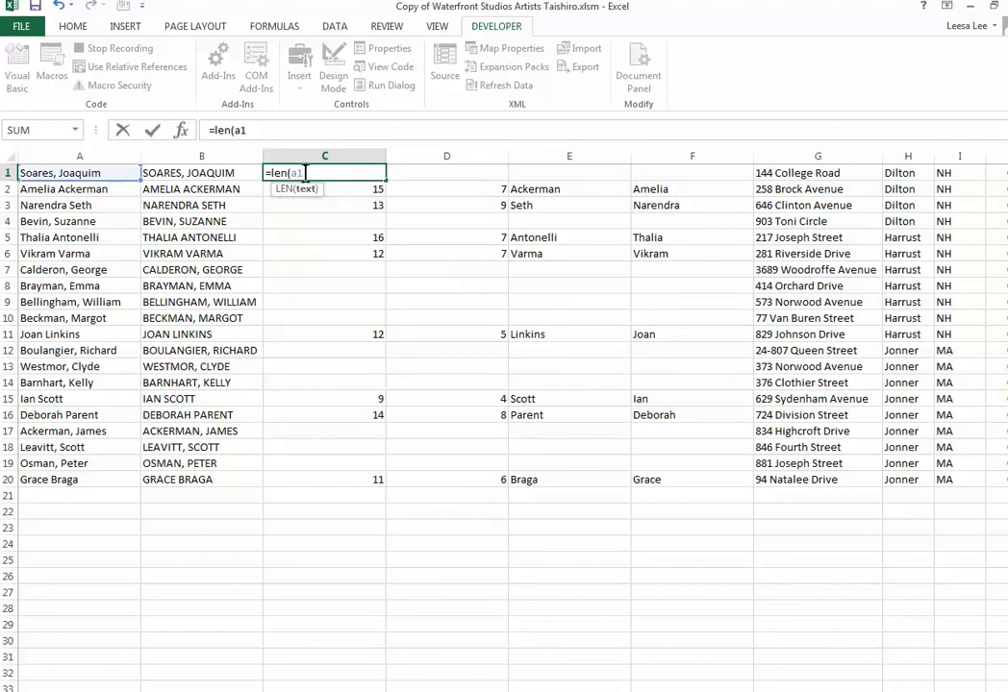
{"action": "type", "text": ")"}
{"action": "key", "text": "Tab"}
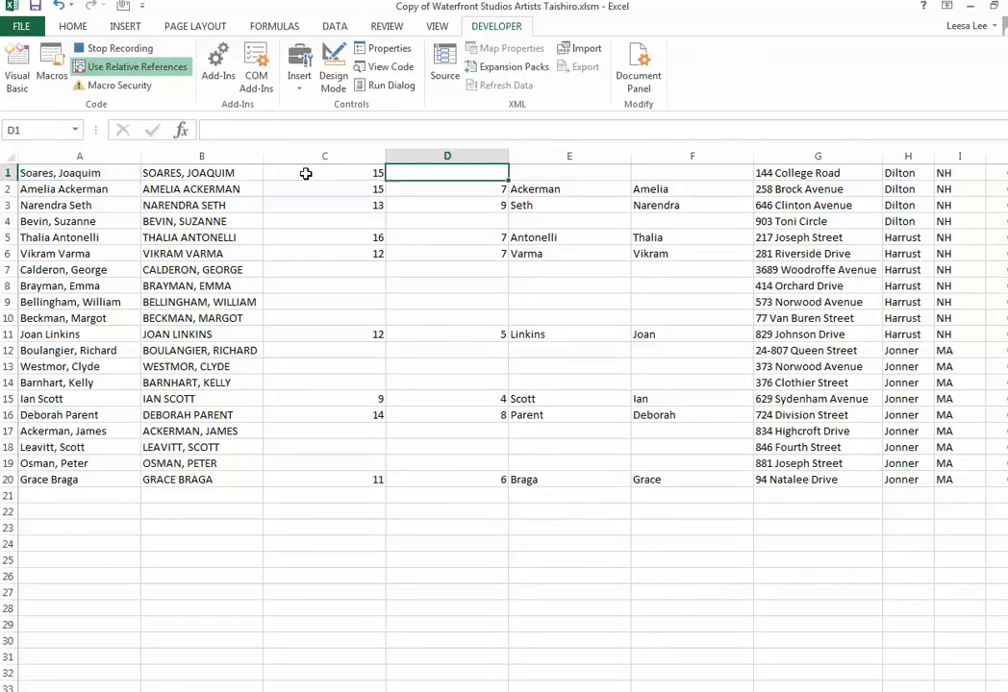
Enter the formula =SEARCH(" ",A1) in cell D1 to locate the space in the name
{"action": "type", "text": "=search"}
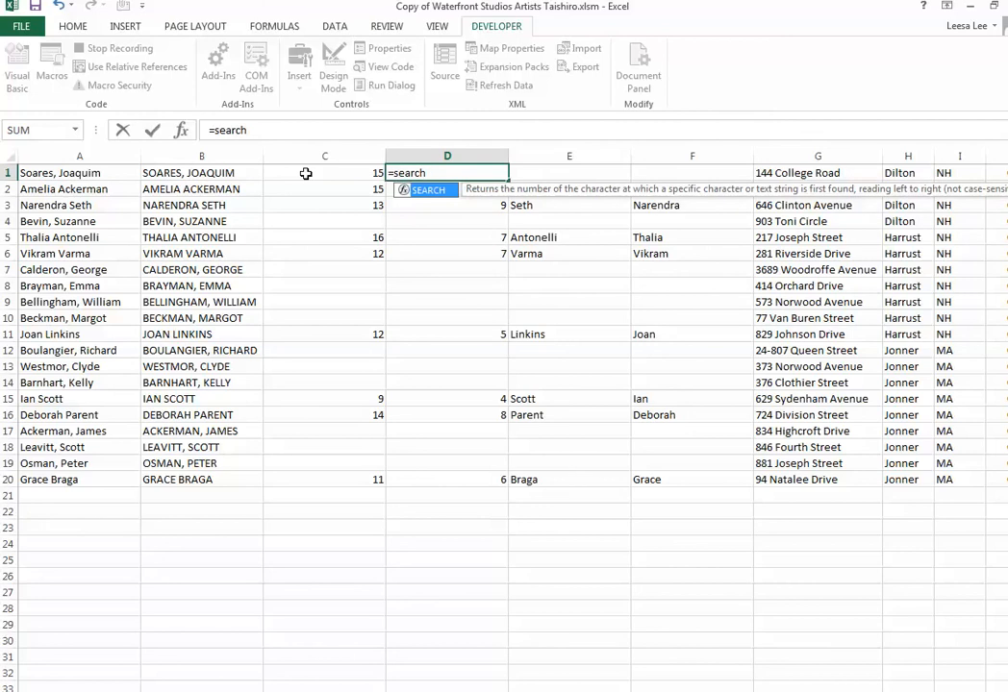
{"action": "type", "text": "("}
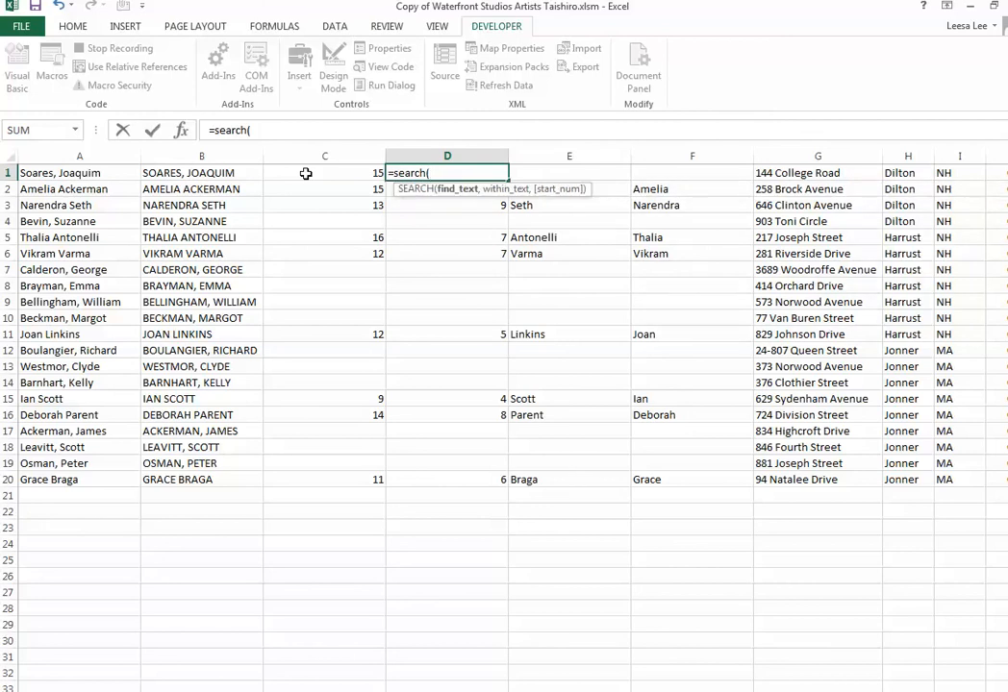
{"action": "type", "text": "\" \","}
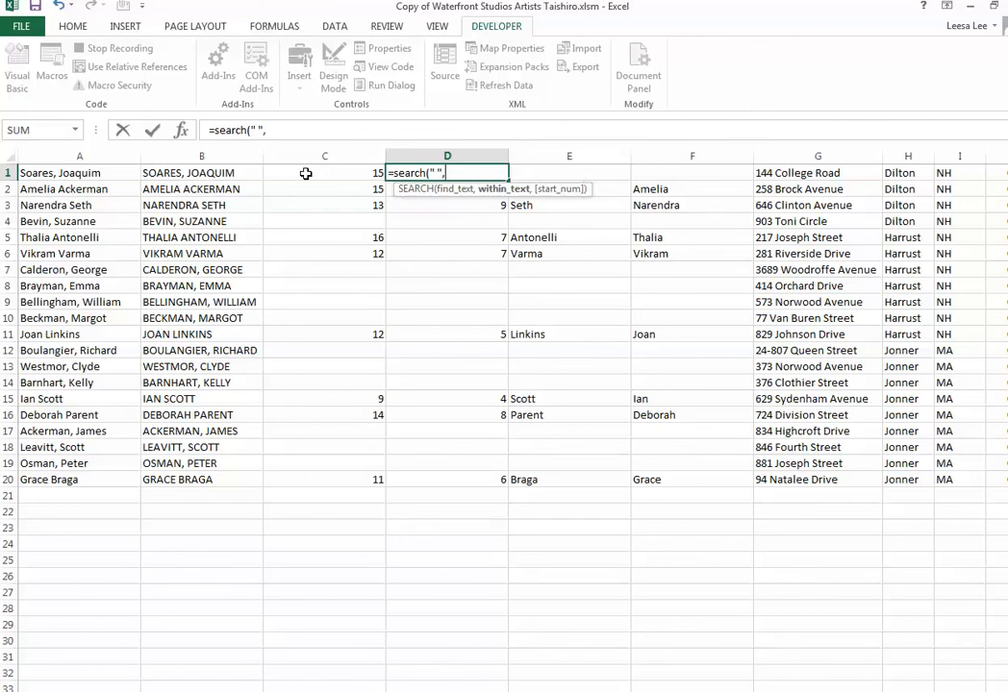
{"action": "type", "text": "a1)"}
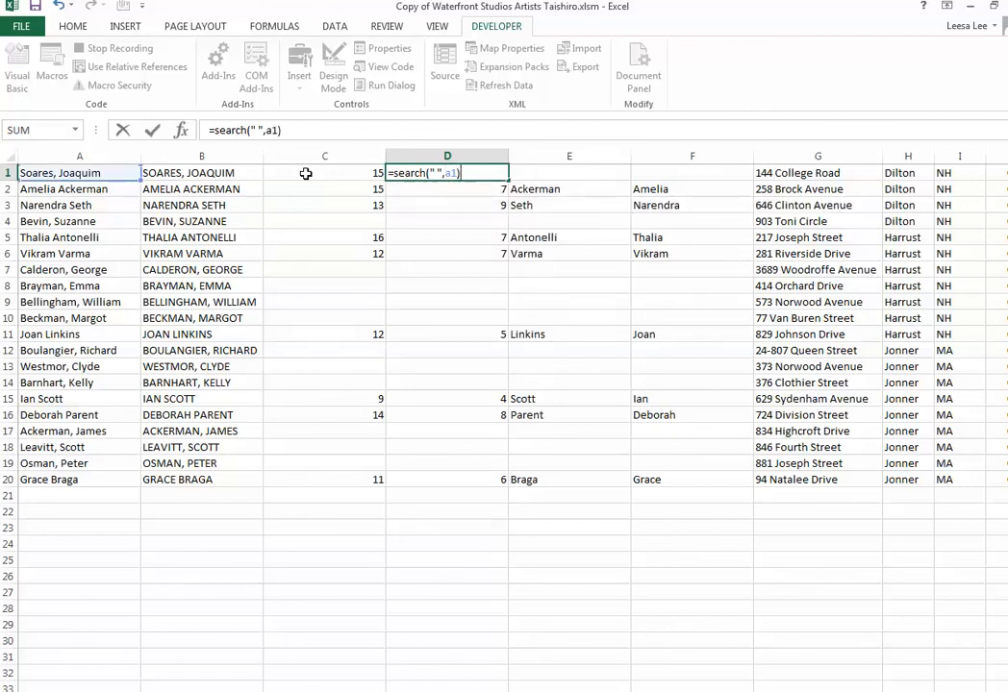
{"action": "key", "text": "Tab"}
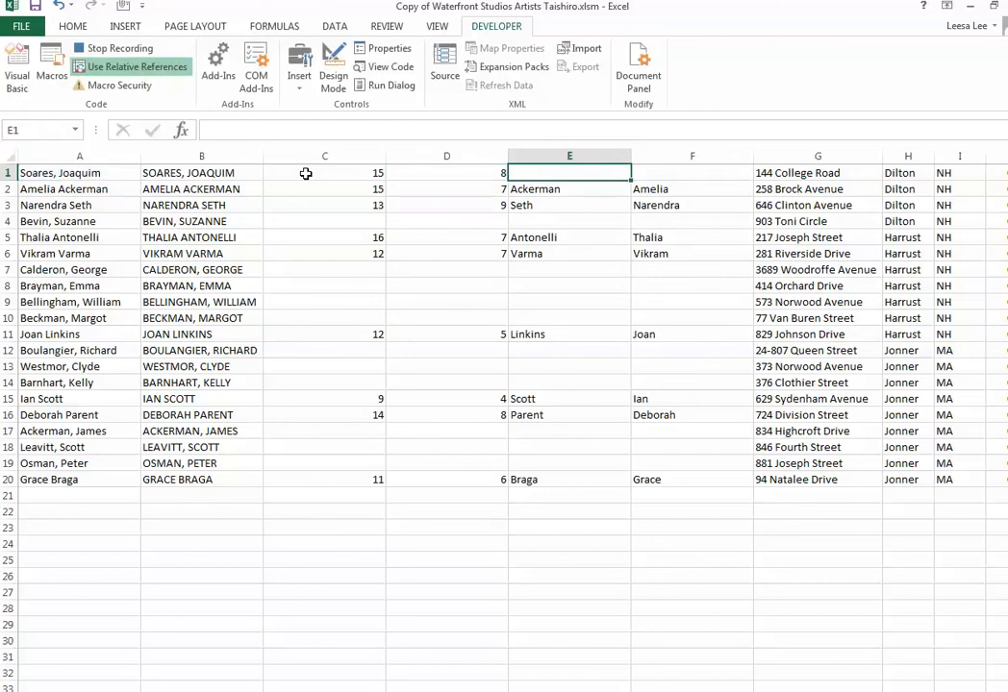
Enter the formula =LEFT(A1,D1-2) in cell E1 to extract the last name without its comma
{"action": "type", "text": "=lef"}
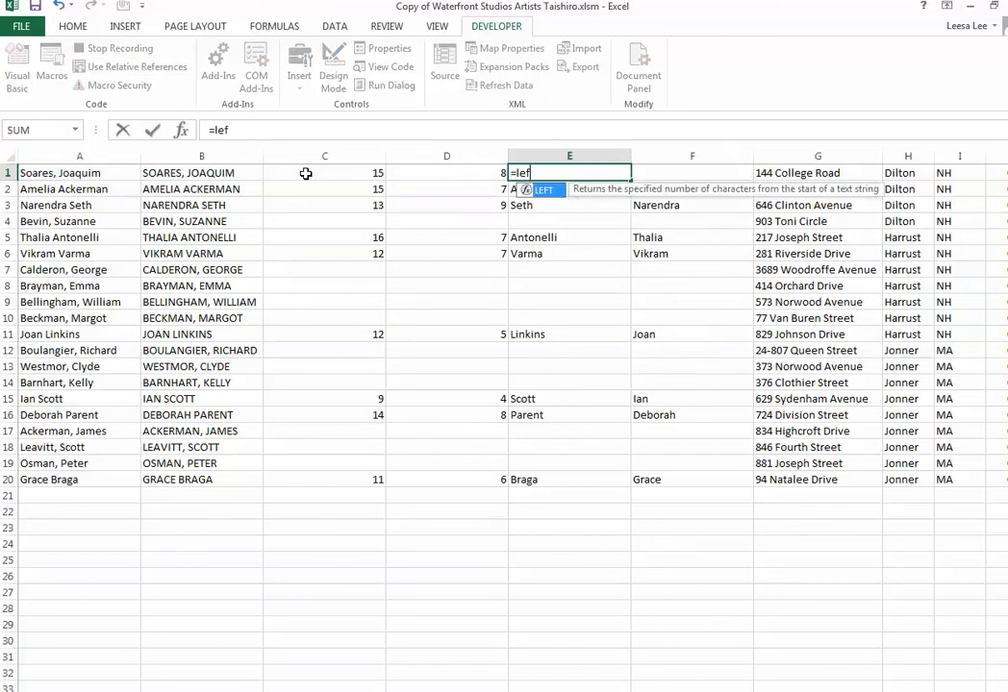
{"action": "type", "text": "t("}
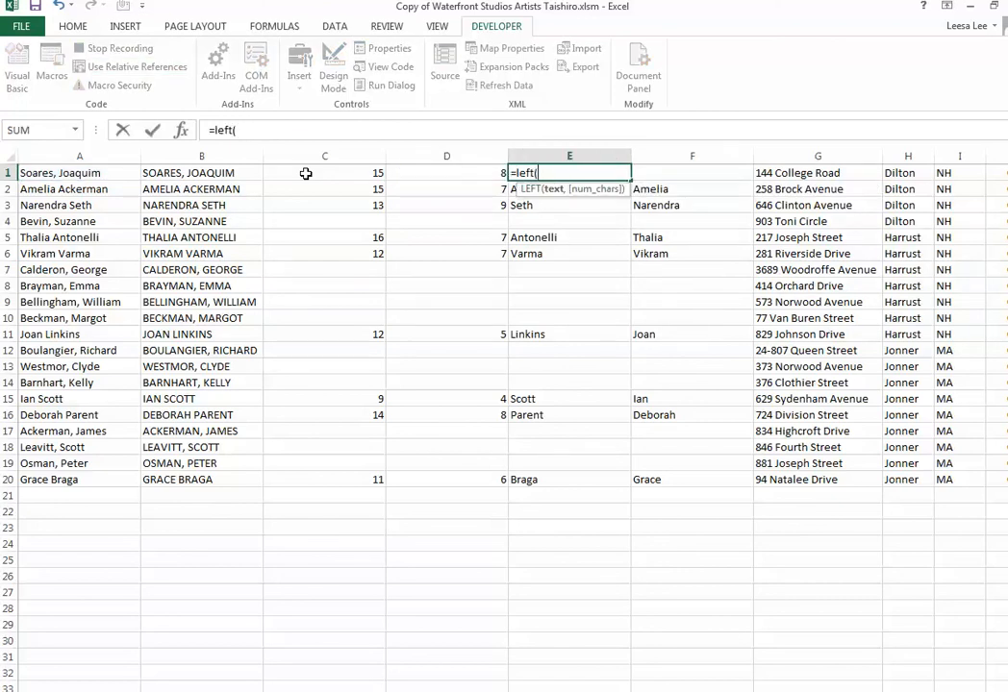
{"action": "type", "text": "a1,"}
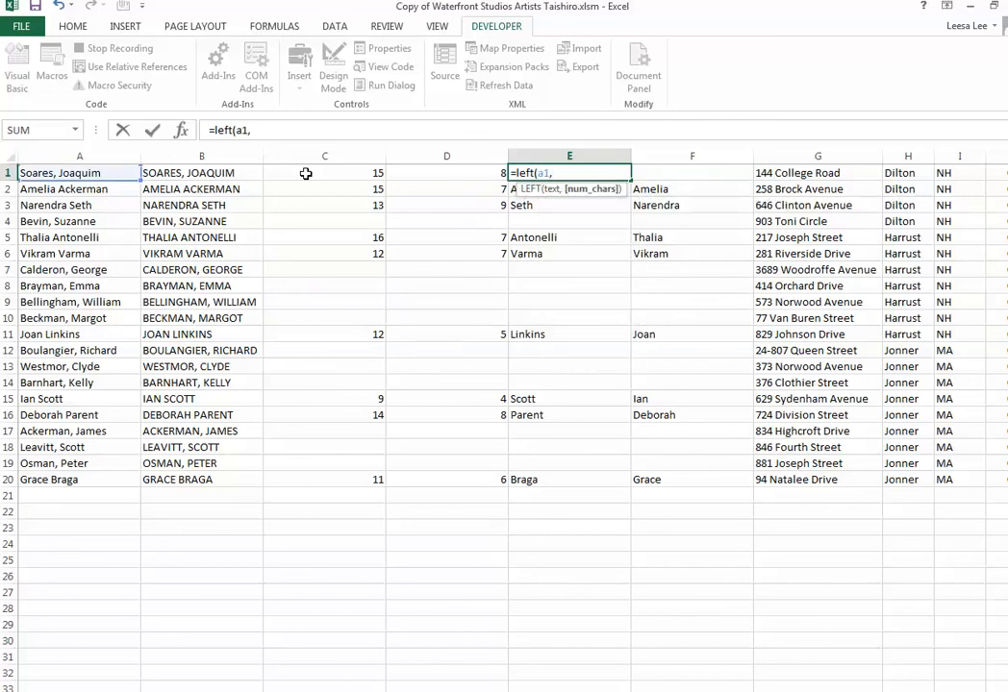
{"action": "type", "text": "d1-2)"}
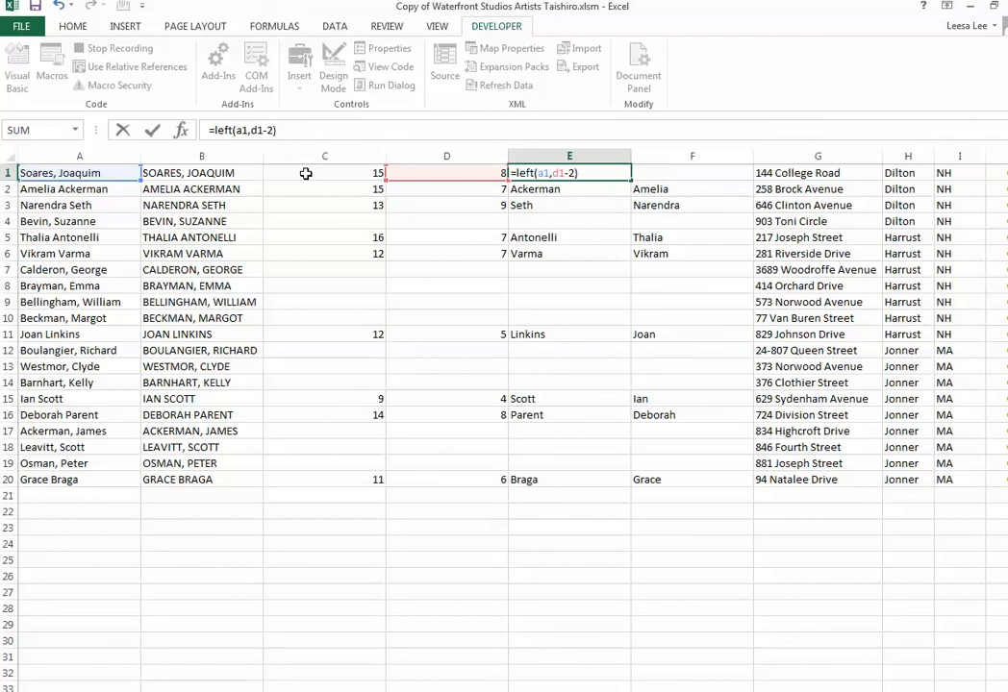
{"action": "key", "text": "Return"}
Replace the last-name formula in cell E1 with its value by copying it and pasting only the value in place
{"action": "key", "text": "Up"}
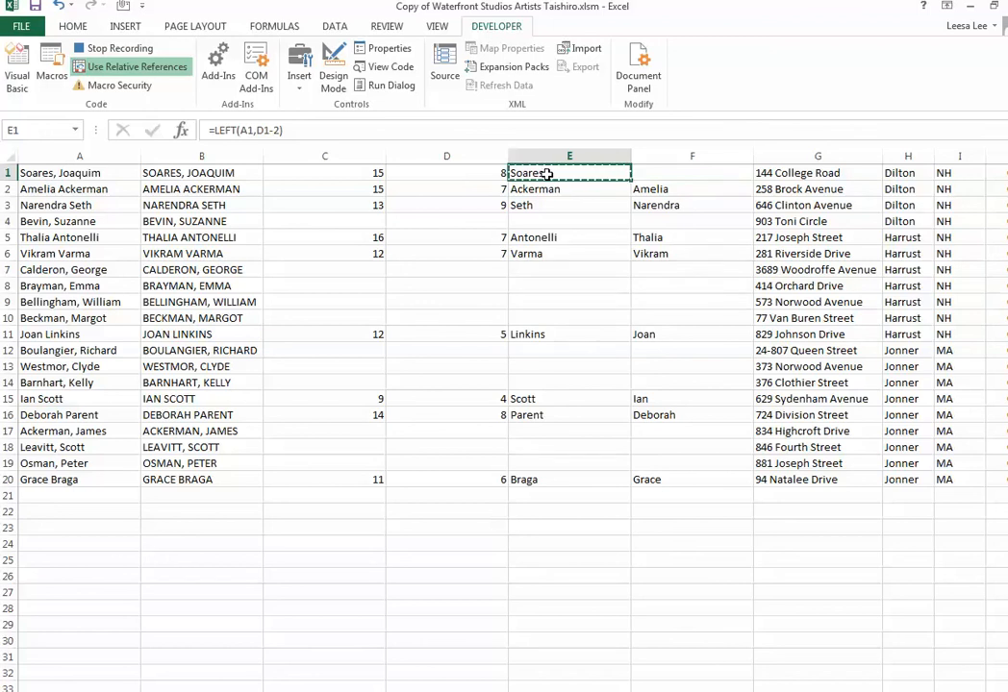
{"action": "left_click", "coordinate": [77, 28]}
{"action": "left_click", "coordinate": [19, 88]}
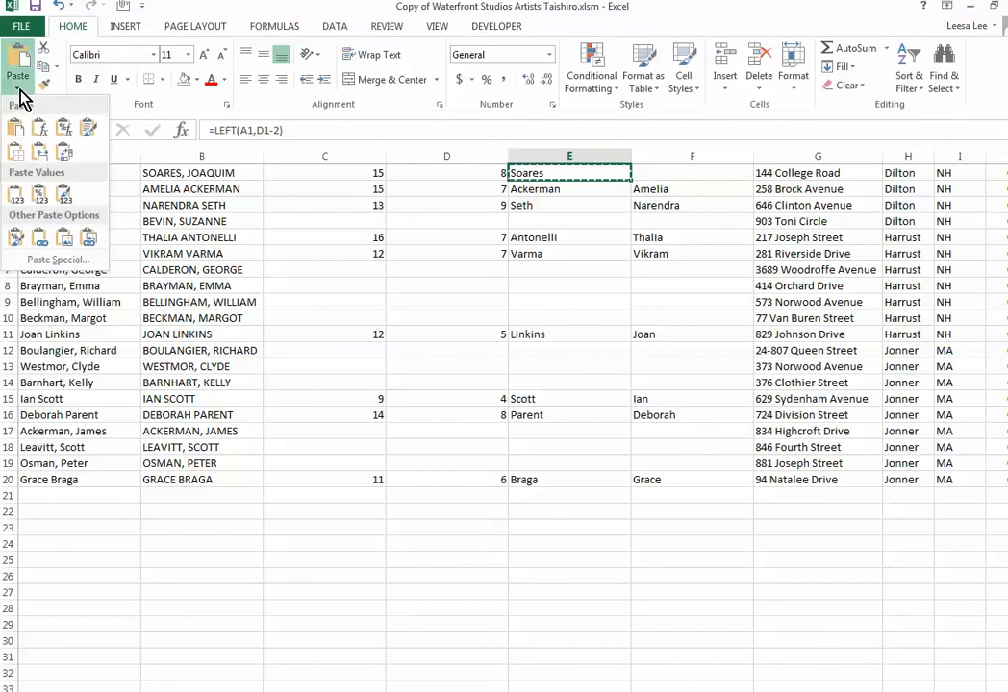
{"action": "left_click", "coordinate": [15, 199]}
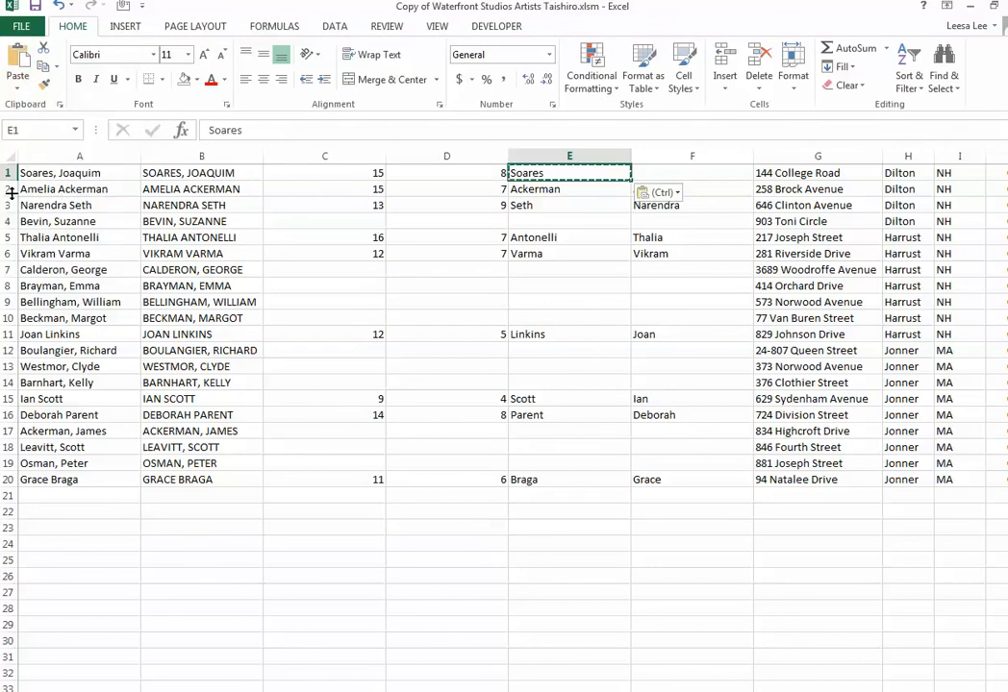
Enter the formula =RIGHT(A1,C1-D1) in cell F1 to extract the first name
{"action": "left_click", "coordinate": [679, 177]}
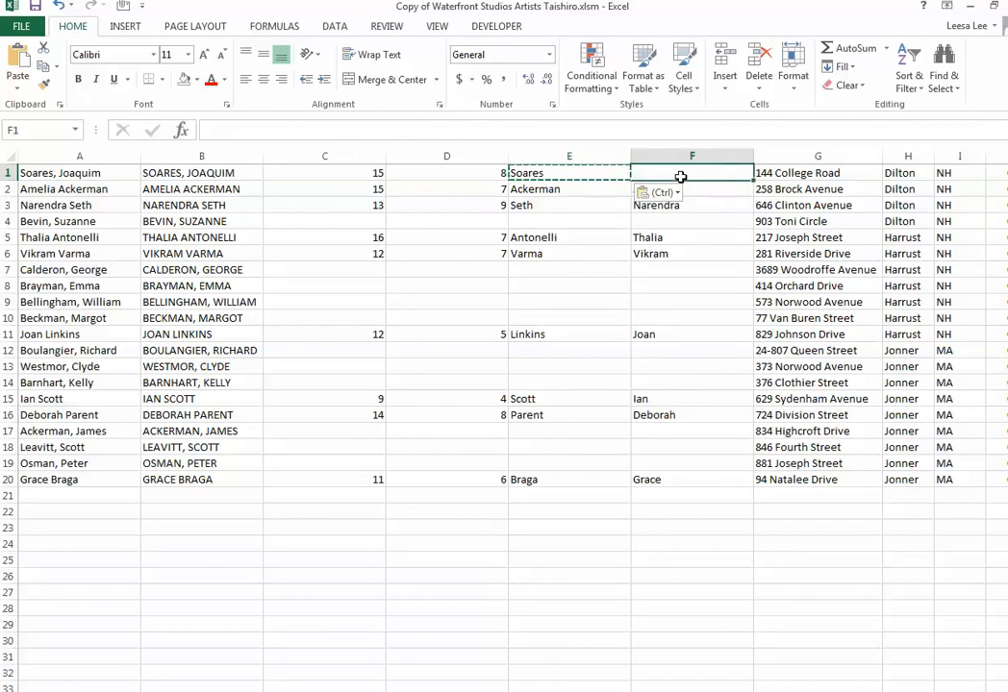
{"action": "type", "text": "=right"}
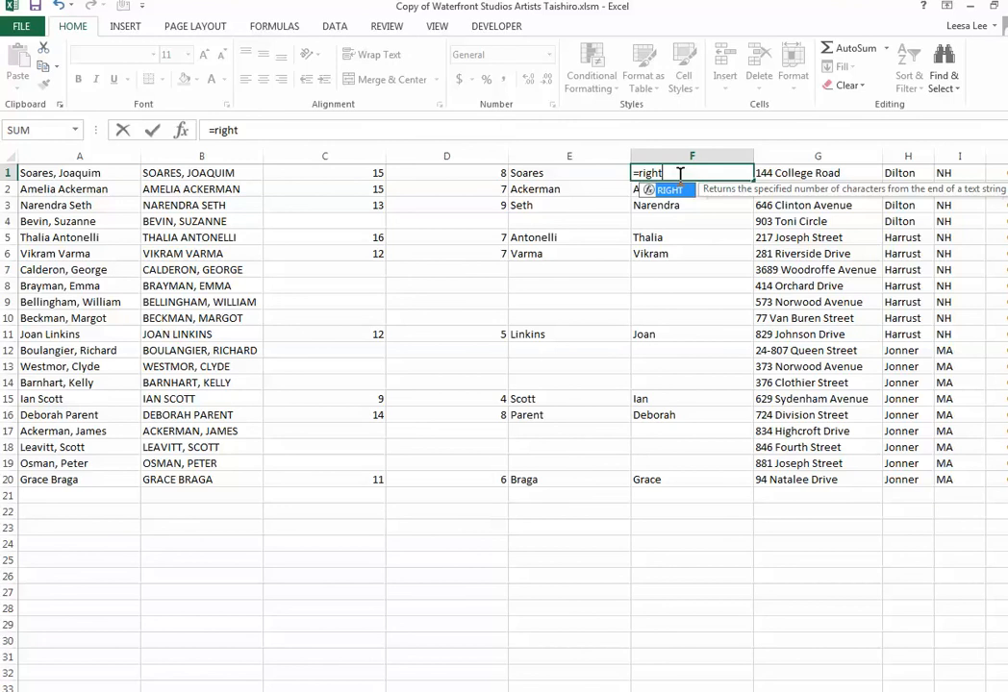
{"action": "type", "text": "(a1,"}
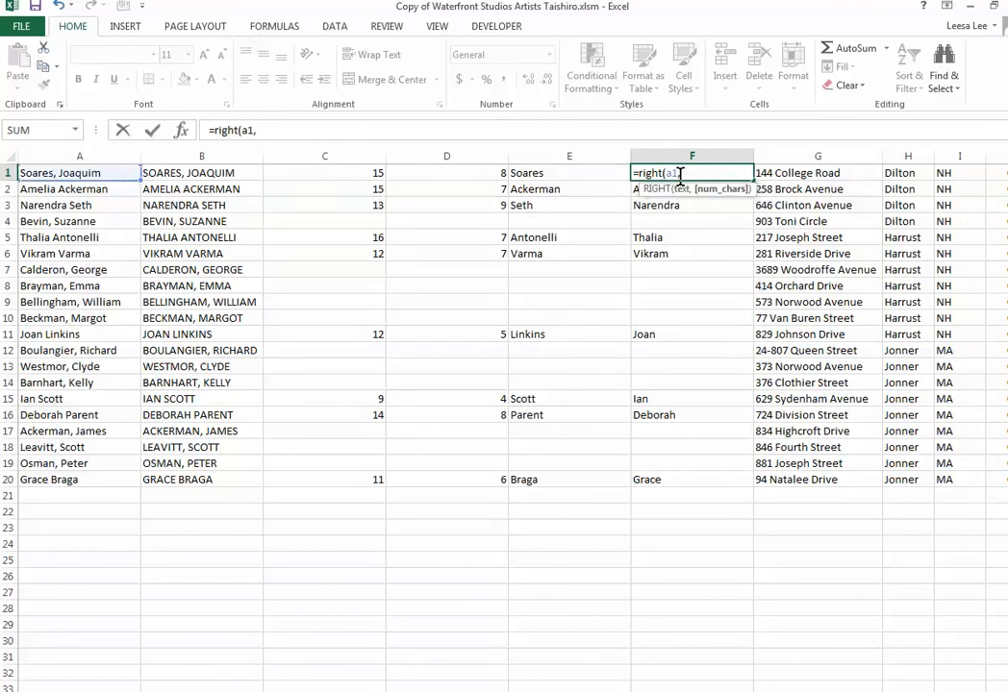
{"action": "type", "text": "c1-d1"}
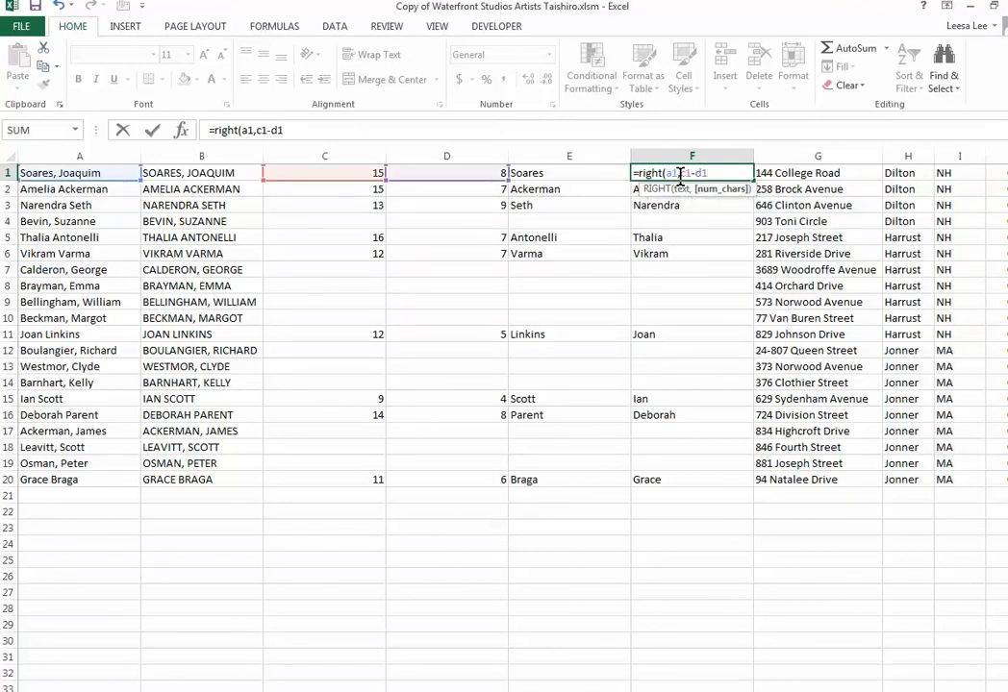
{"action": "type", "text": ")"}
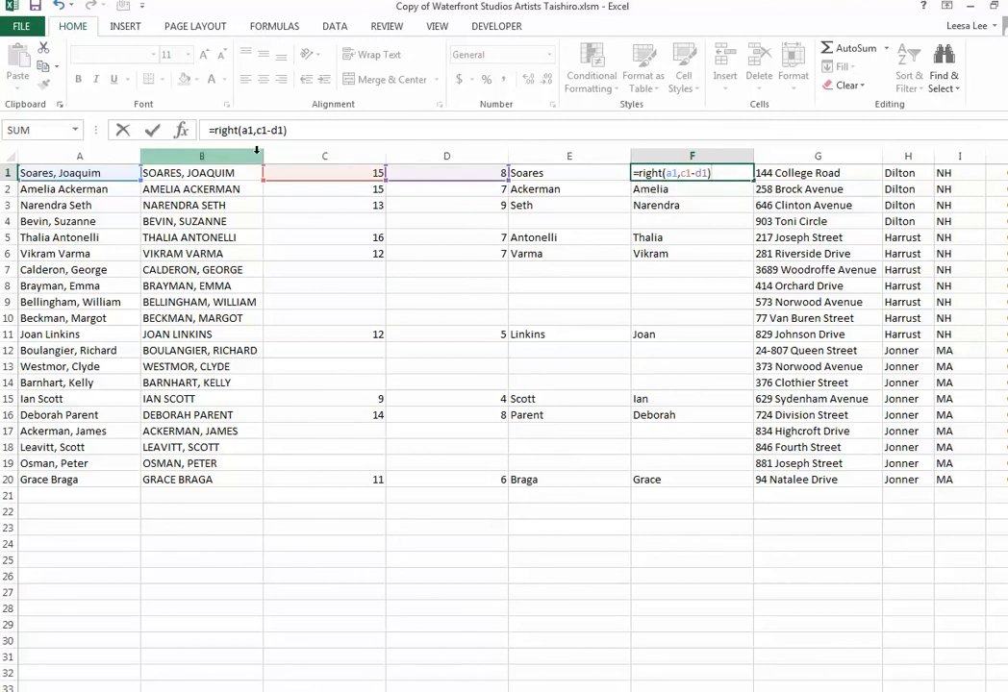
{"action": "left_click", "coordinate": [153, 130]}
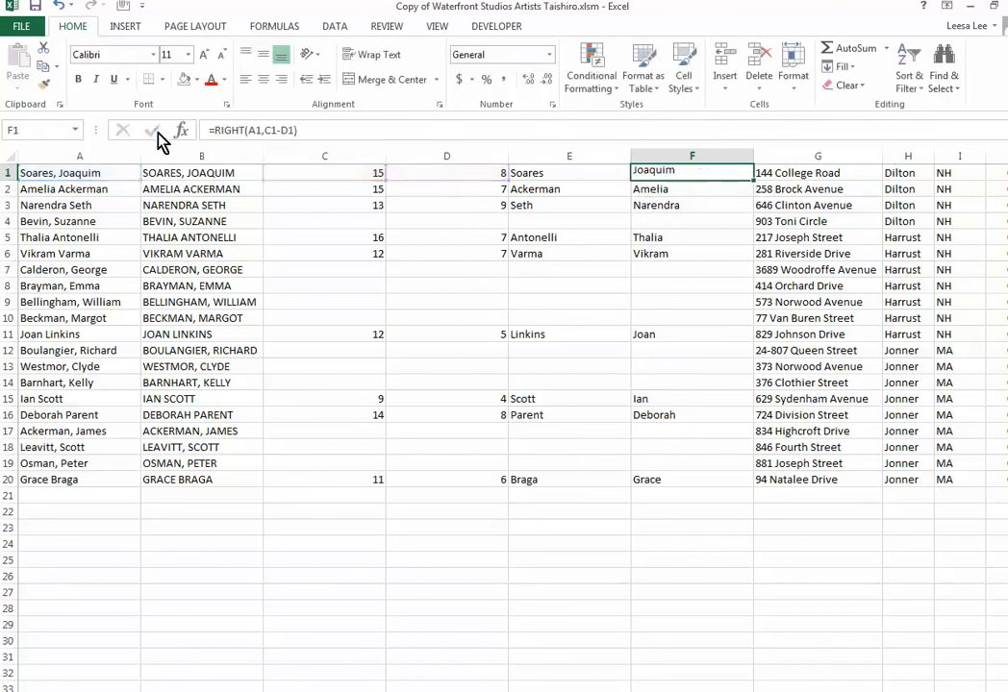
Replace the first-name formula in cell F1 with its value by copying it and pasting only the value in place
{"action": "right_click", "coordinate": [665, 174]}
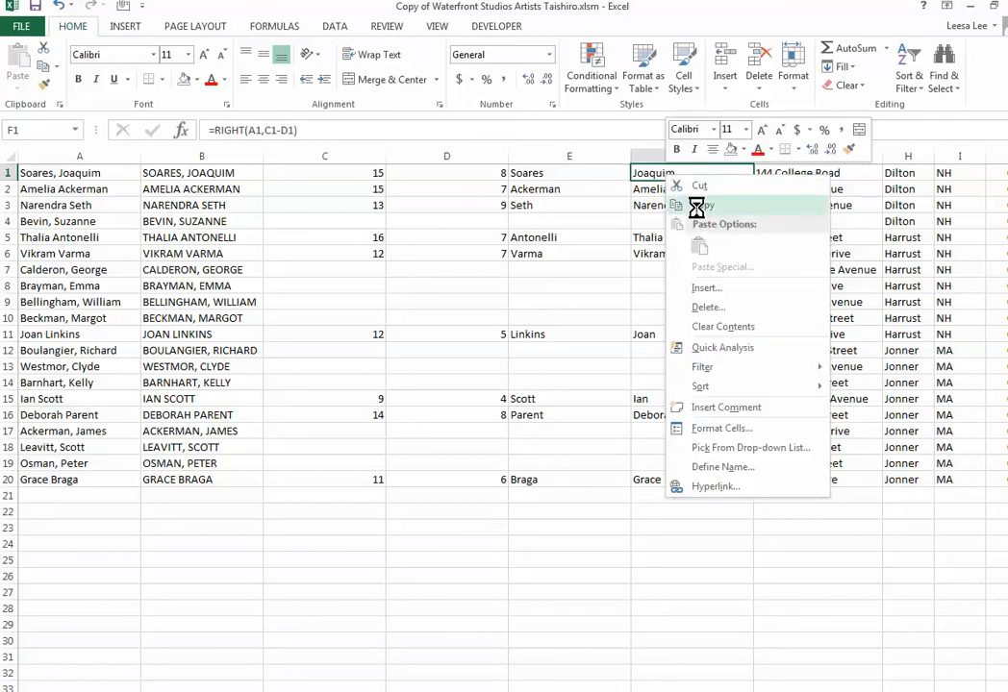
{"action": "left_click", "coordinate": [697, 205]}
{"action": "left_click", "coordinate": [14, 85]}
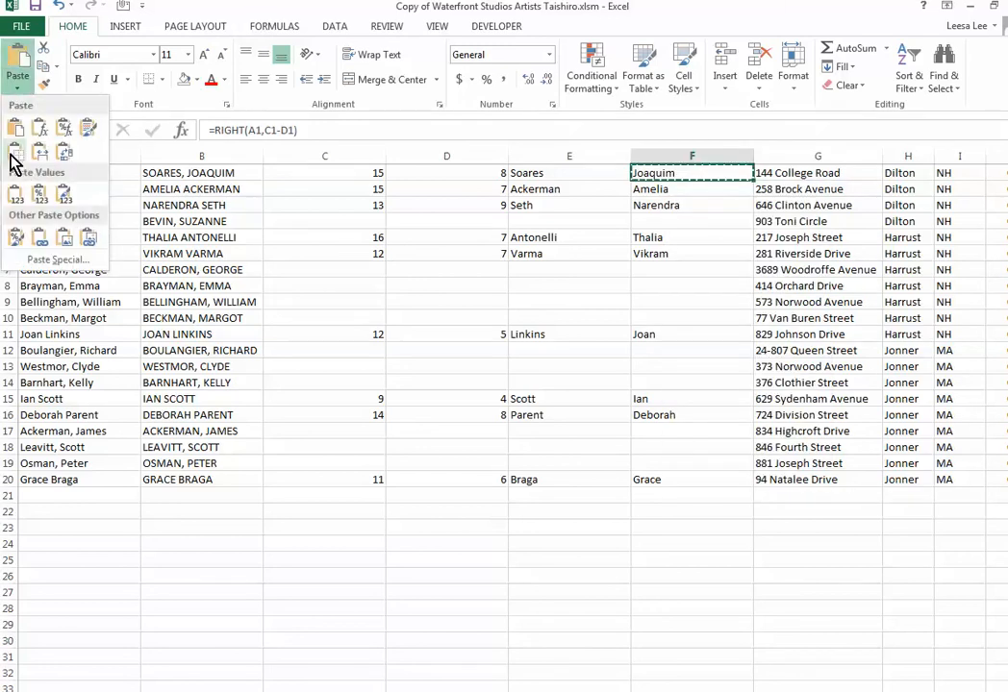
{"action": "left_click", "coordinate": [14, 195]}
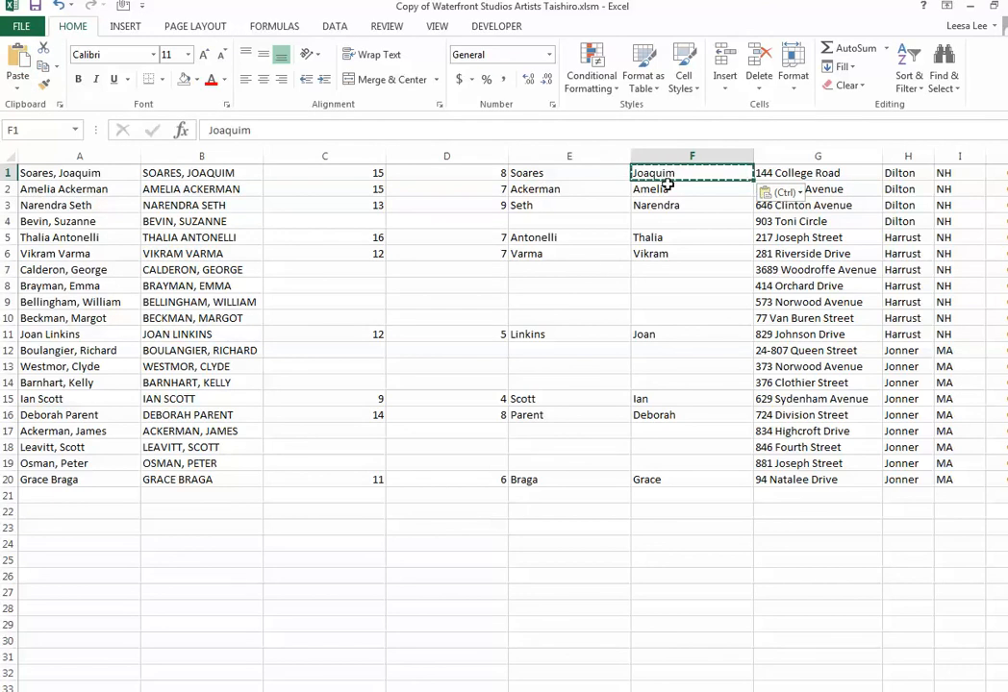
{"action": "key", "text": "Escape"}
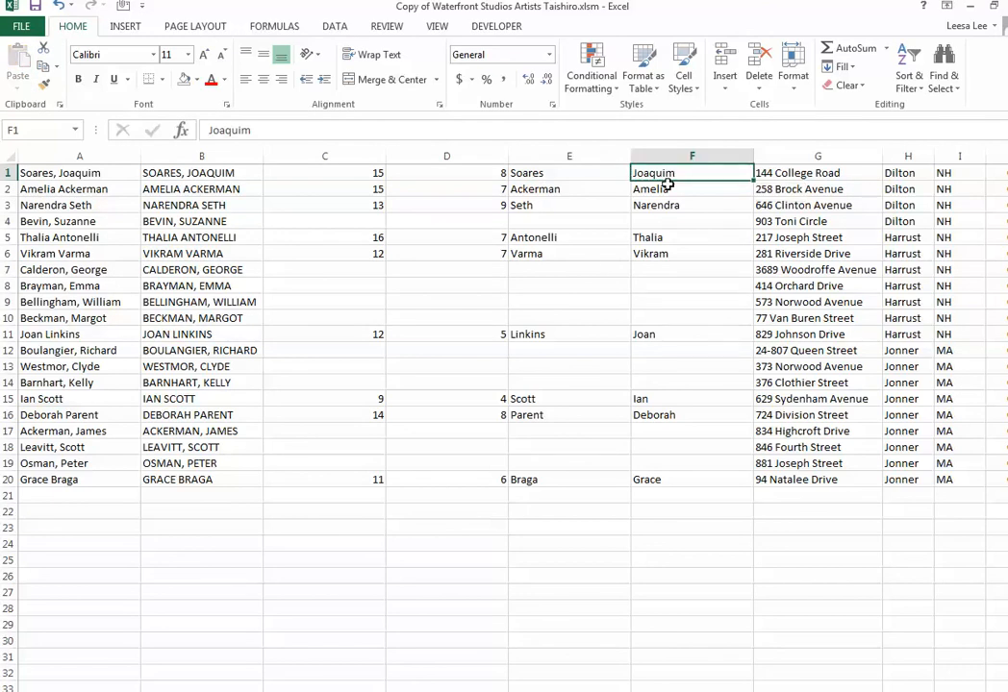
Return to cell A1 and stop recording the macro
{"action": "left_click", "coordinate": [36, 175]}
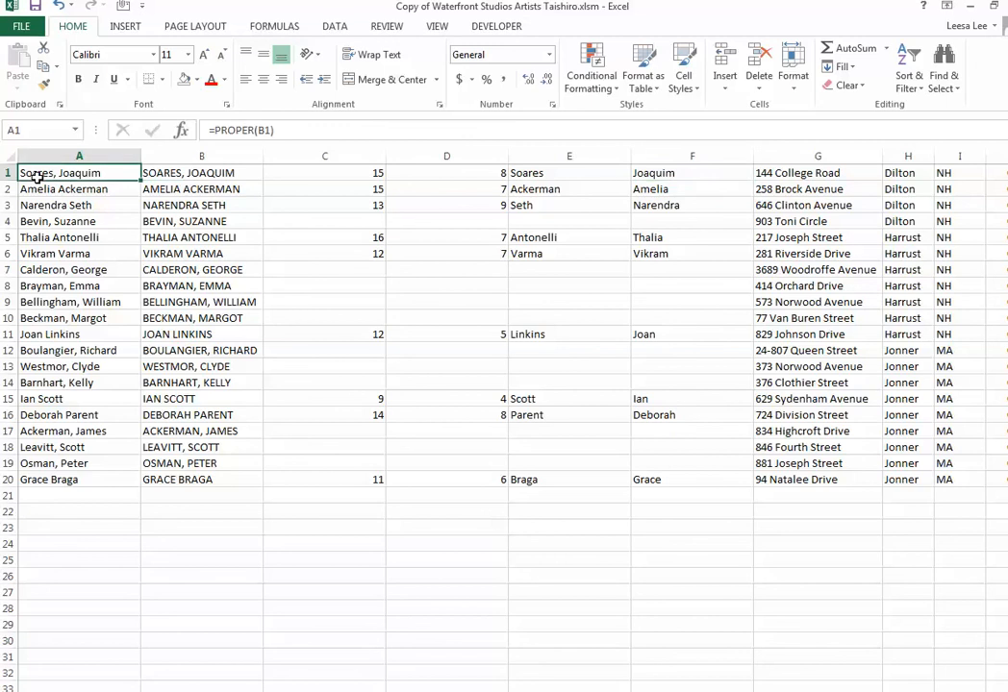
{"action": "left_click", "coordinate": [511, 32]}
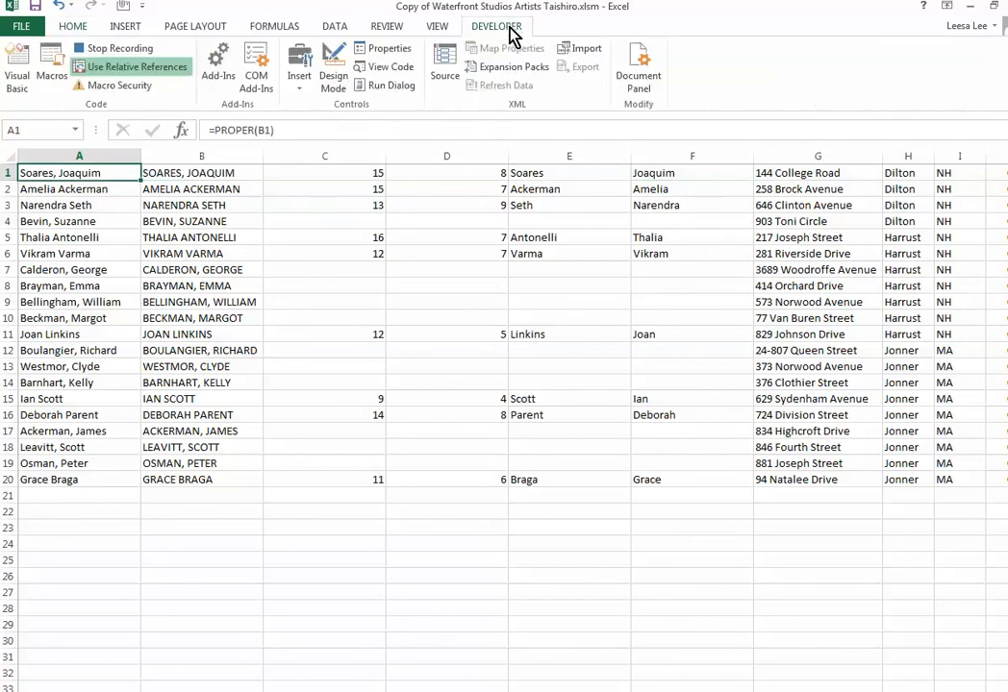
{"action": "left_click", "coordinate": [117, 48]}
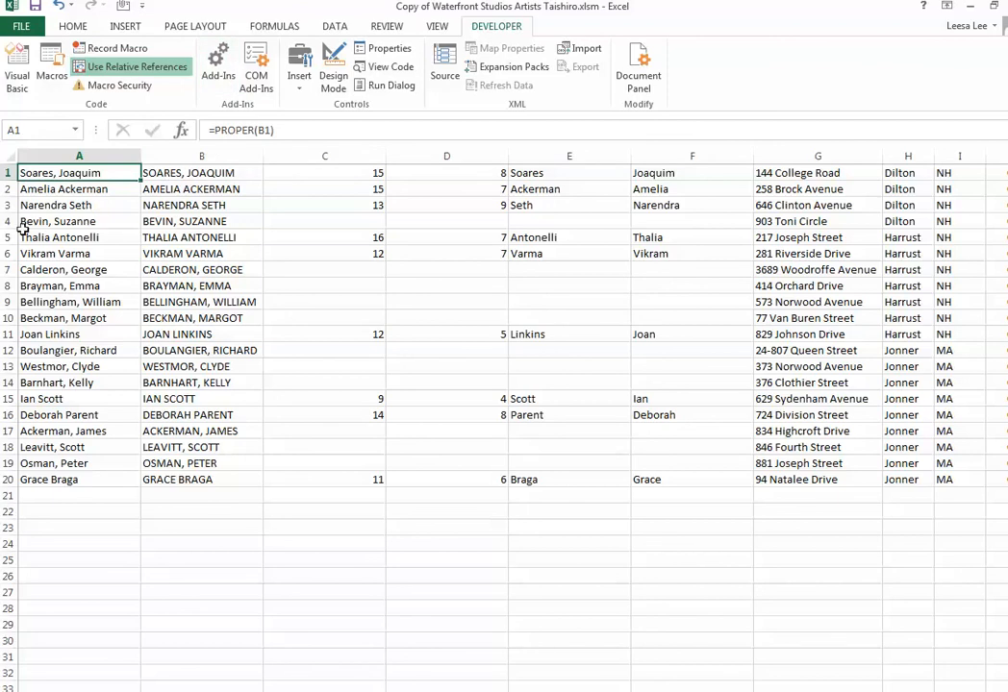
Run the LastName macro on the last-name-first entries in cells A4, A7, A8, A9 and A10
{"action": "left_click", "coordinate": [85, 222]}
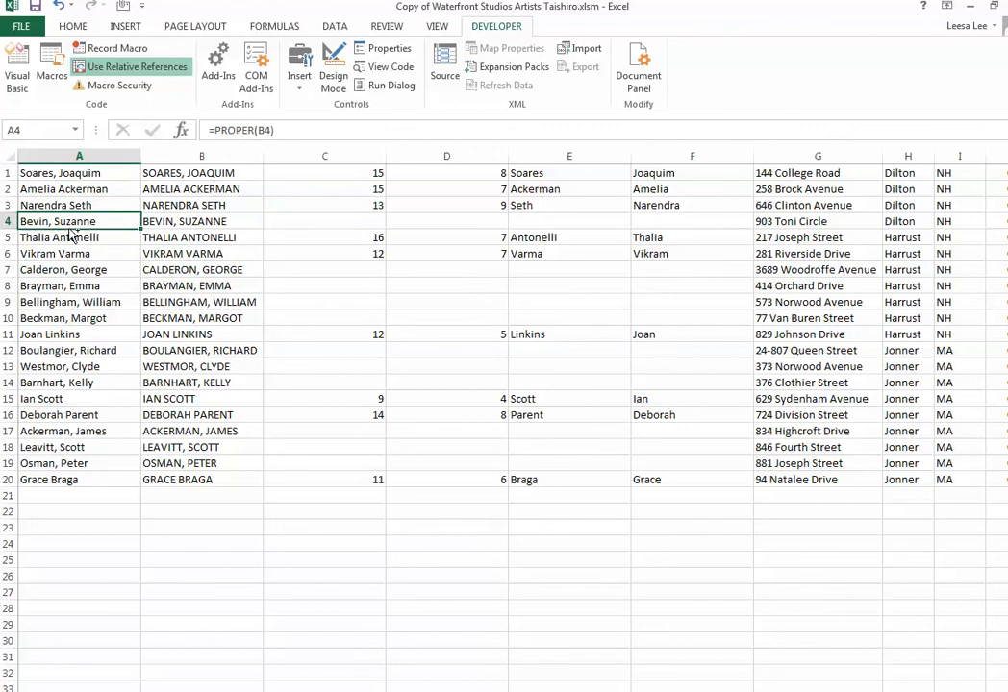
{"action": "key", "text": "ctrl+shift+n"}
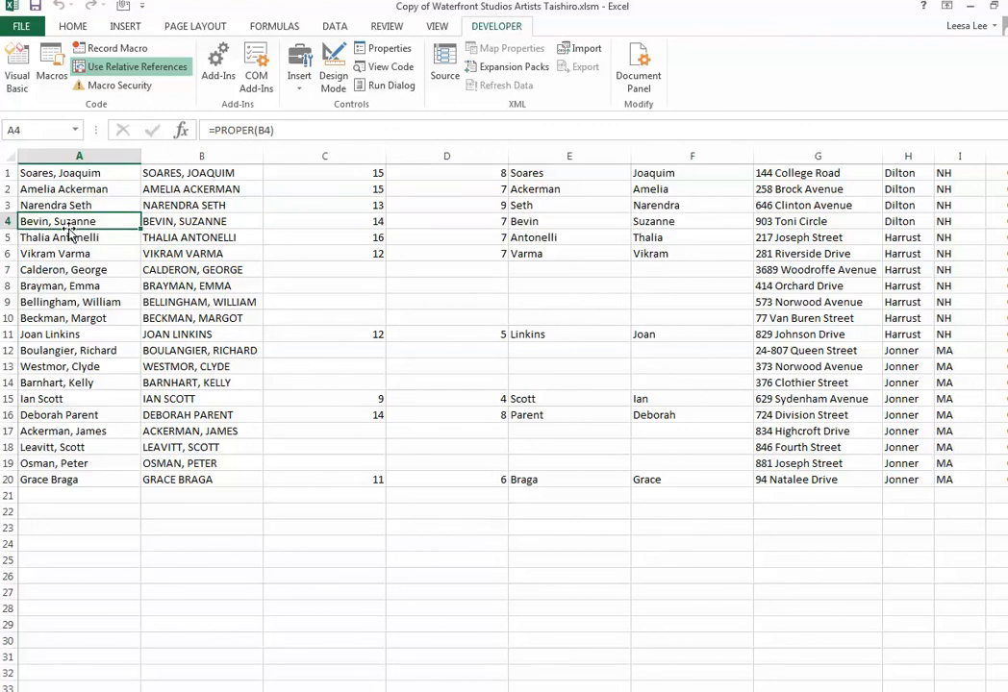
{"action": "left_click", "coordinate": [44, 273]}
{"action": "key", "text": "ctrl+shift+n"}
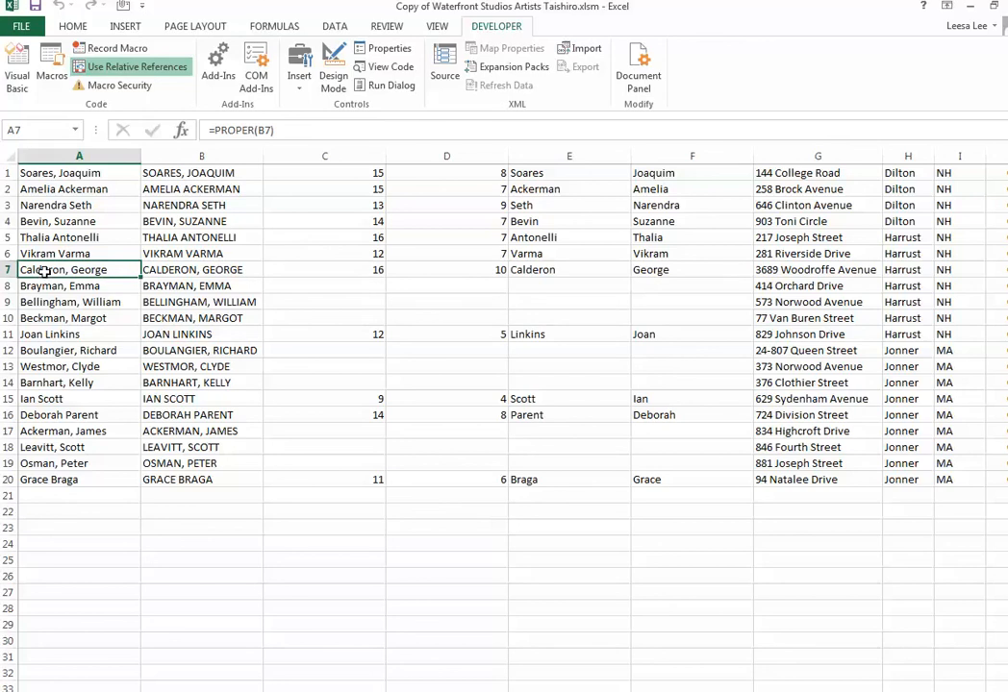
{"action": "left_click", "coordinate": [38, 286]}
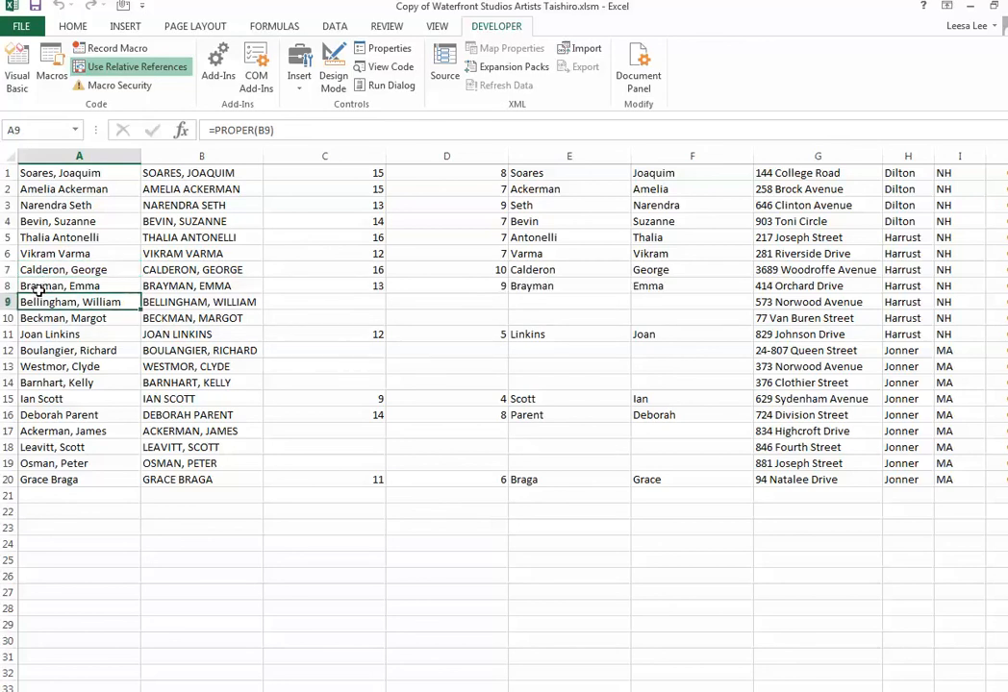
{"action": "key", "text": "ctrl+l"}
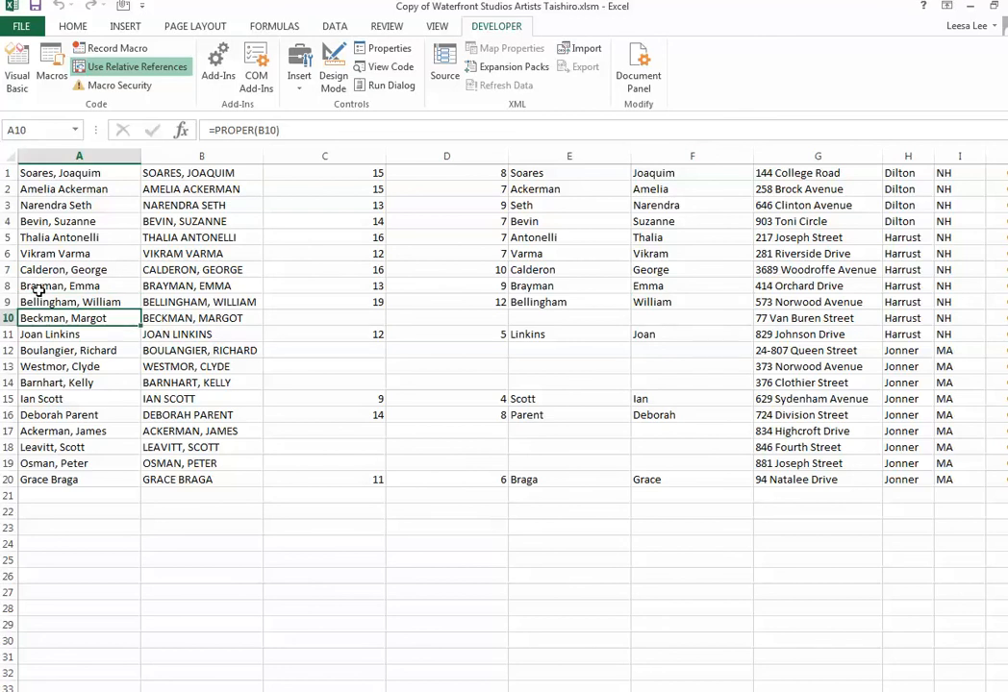
{"action": "key", "text": "ctrl+l"}
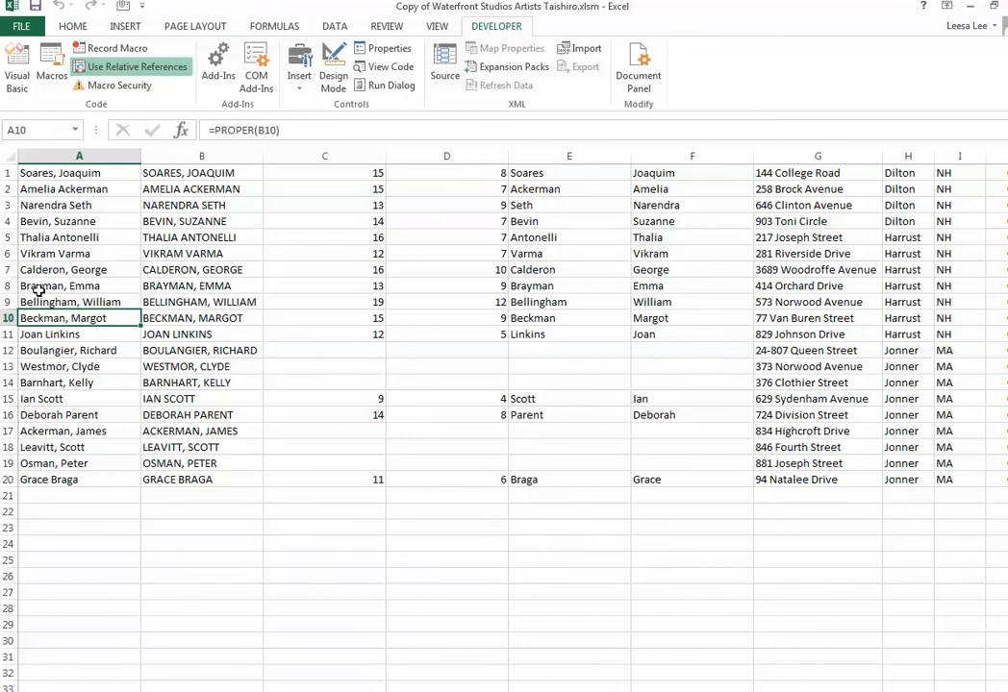
Run the LastName macro on the names in cells A12, A13 and A14, skipping the already split row 11
{"action": "key", "text": "Down"}
{"action": "key", "text": "Down"}
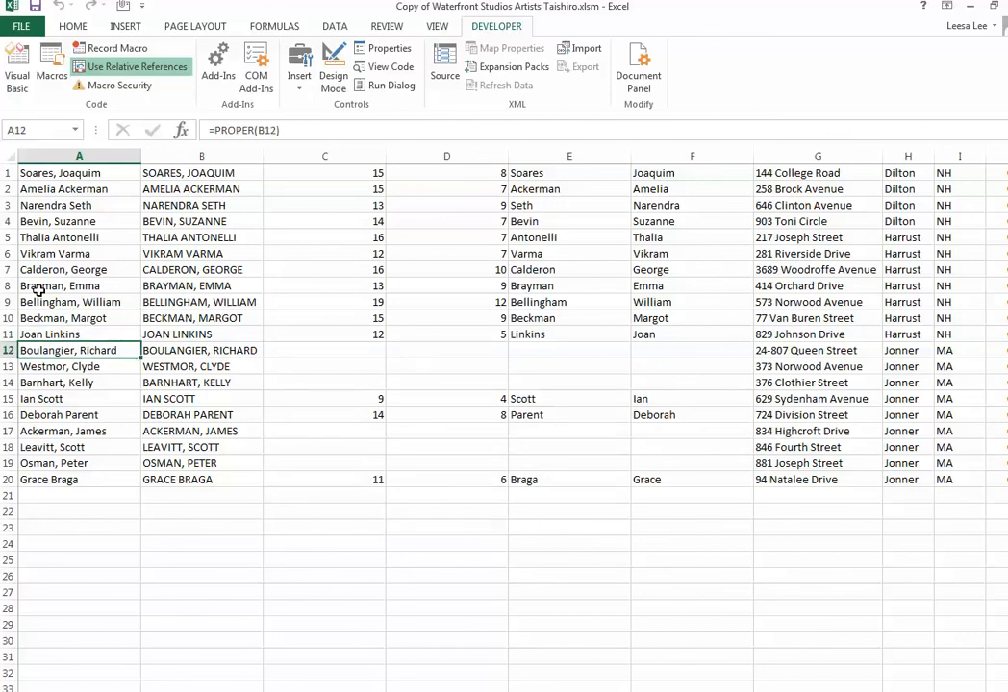
{"action": "key", "text": "ctrl+l"}
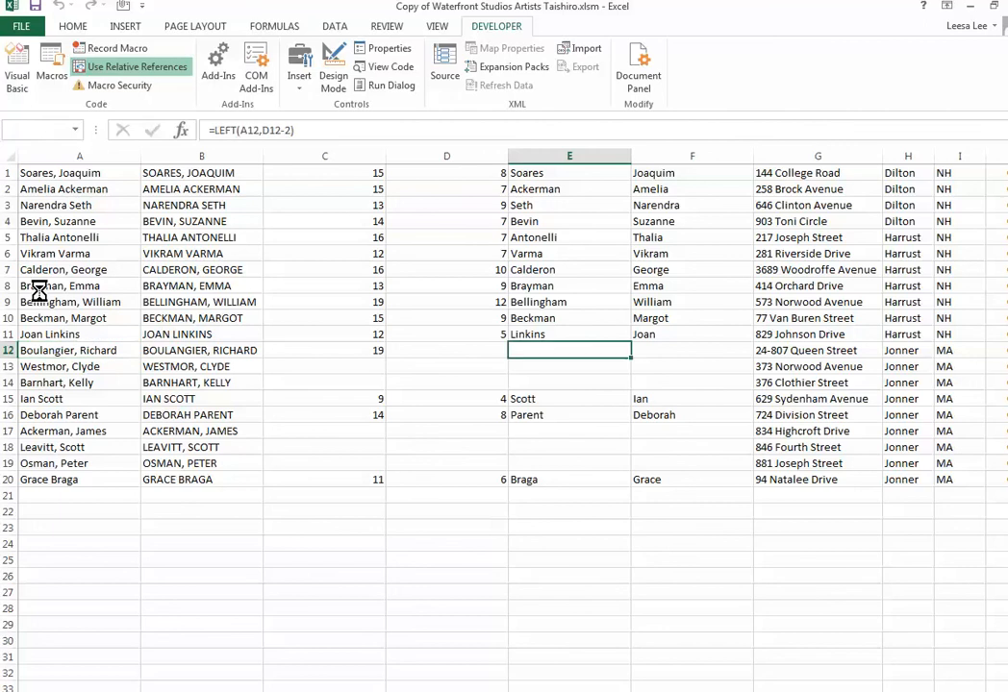
{"action": "key", "text": "Down"}
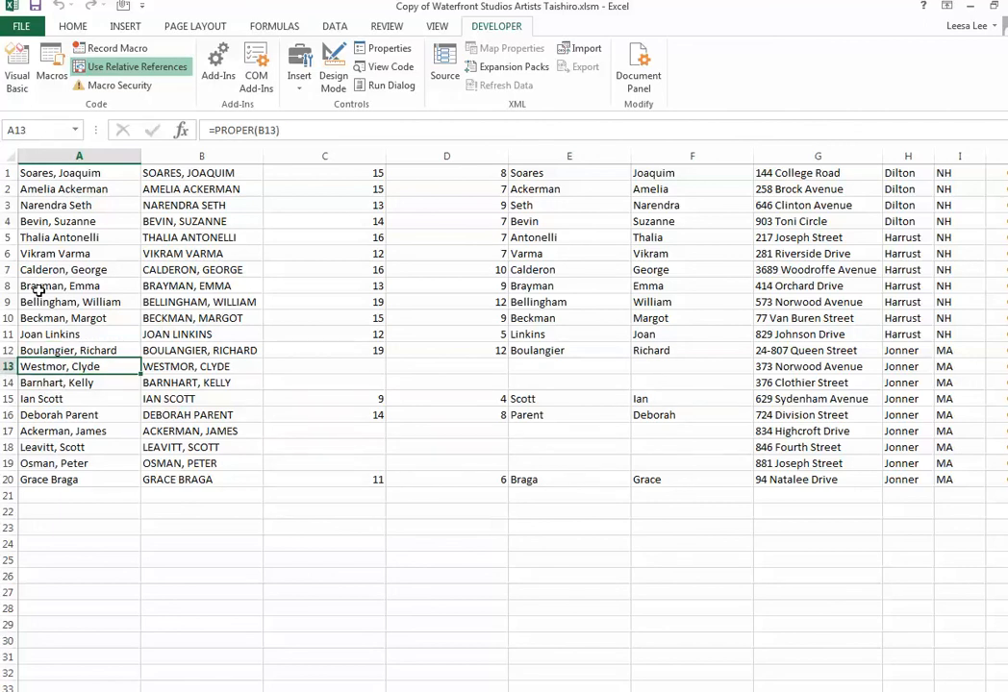
{"action": "key", "text": "ctrl+l"}
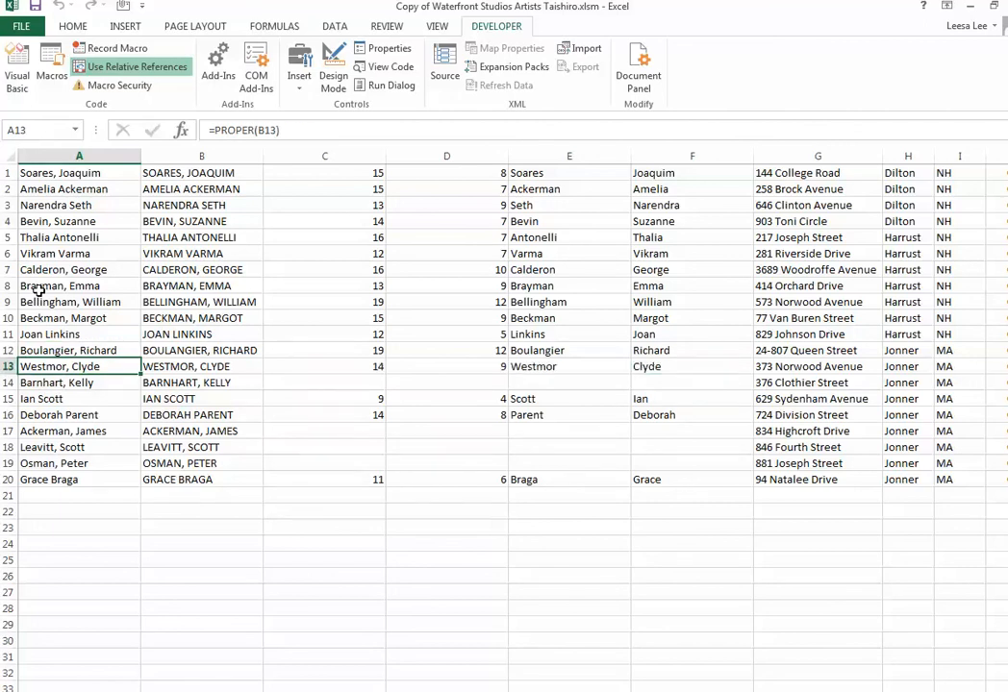
{"action": "key", "text": "Down"}
{"action": "key", "text": "ctrl+l"}
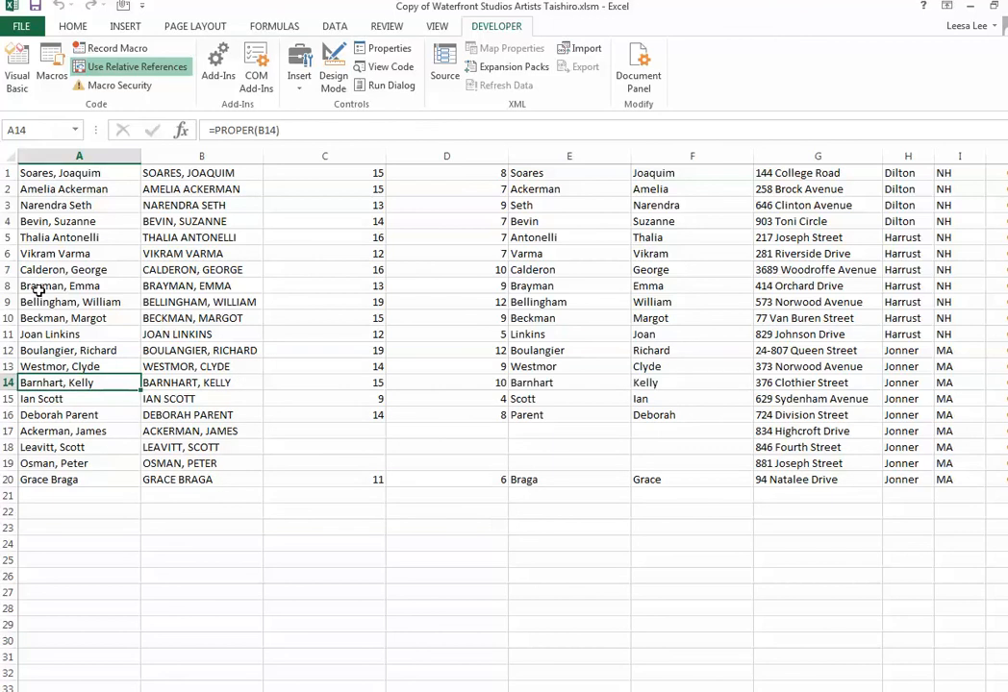
Run the LastName macro on the names in cells A17, A18 and A19, skipping the already split rows 15 and 16
{"action": "key", "text": "Down"}
{"action": "key", "text": "Down"}
{"action": "key", "text": "Down"}
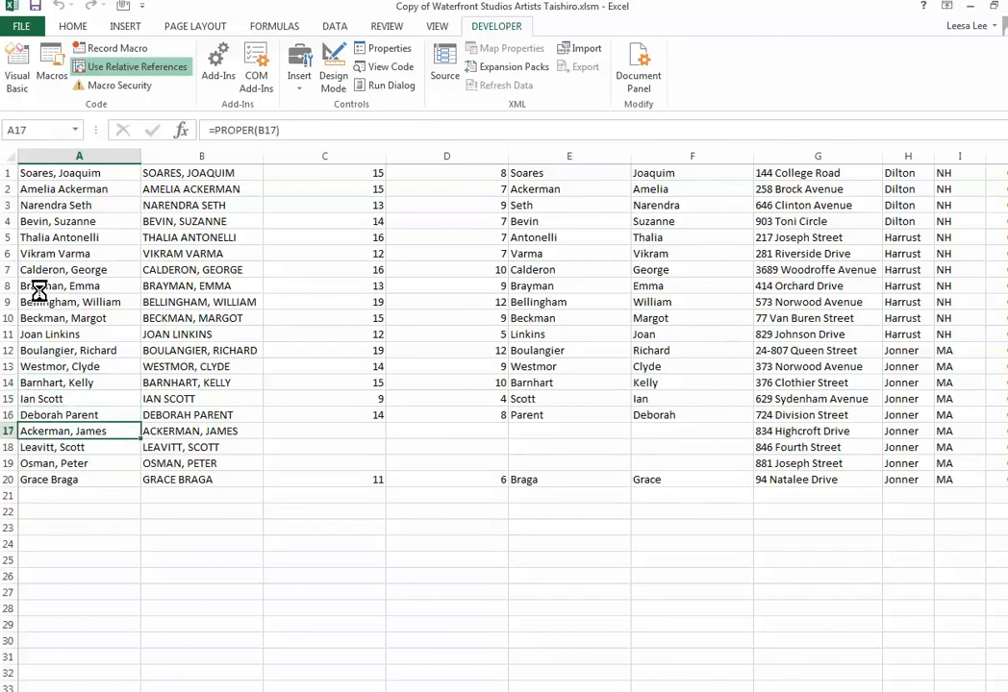
{"action": "key", "text": "ctrl+l"}
{"action": "key", "text": "Down"}
{"action": "key", "text": "ctrl+l"}
{"action": "key", "text": "Down"}
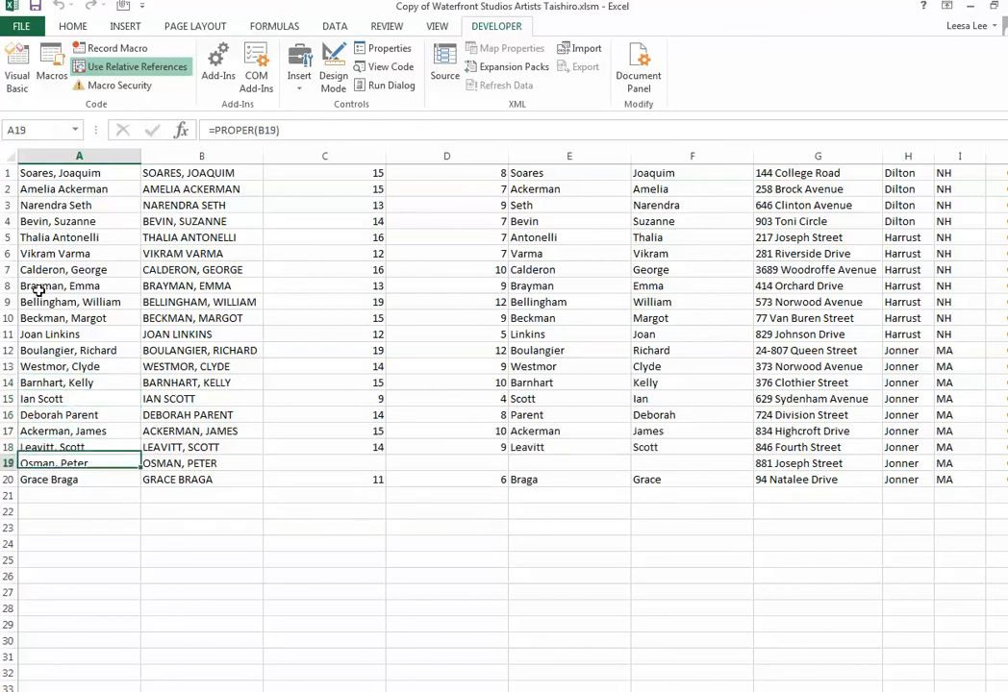
{"action": "key", "text": "ctrl+l"}
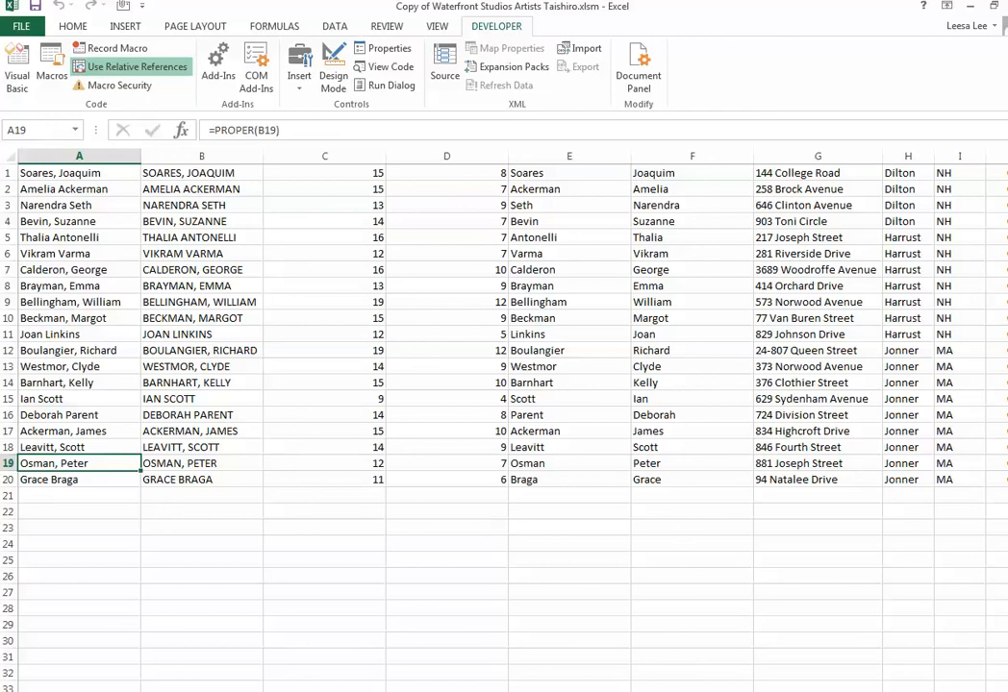
{"action": "left_click", "coordinate": [863, 690]}
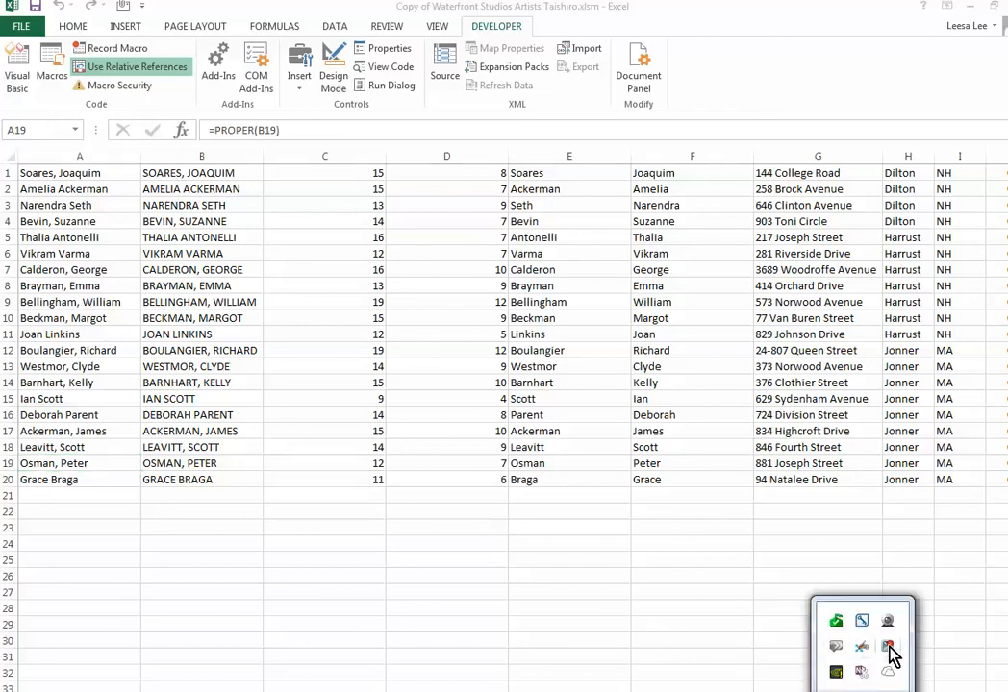